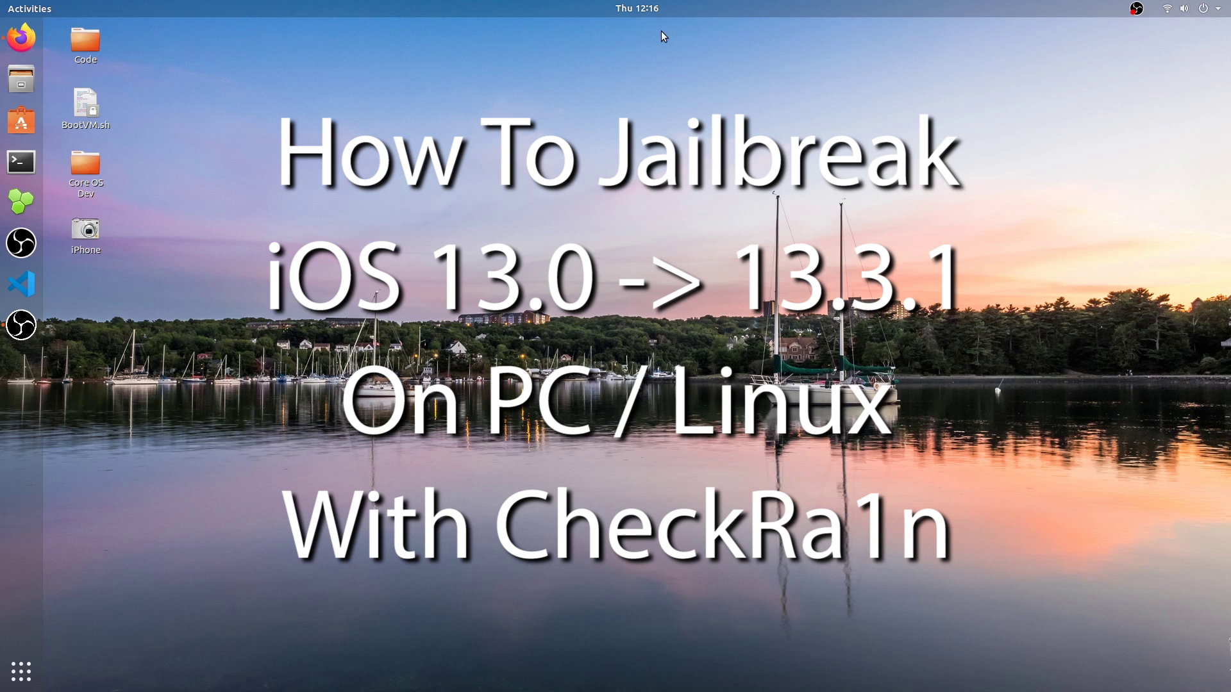
Step: Bring up Firefox and glance at the iPhone X IPSW downloads tab
left_click(19, 38)
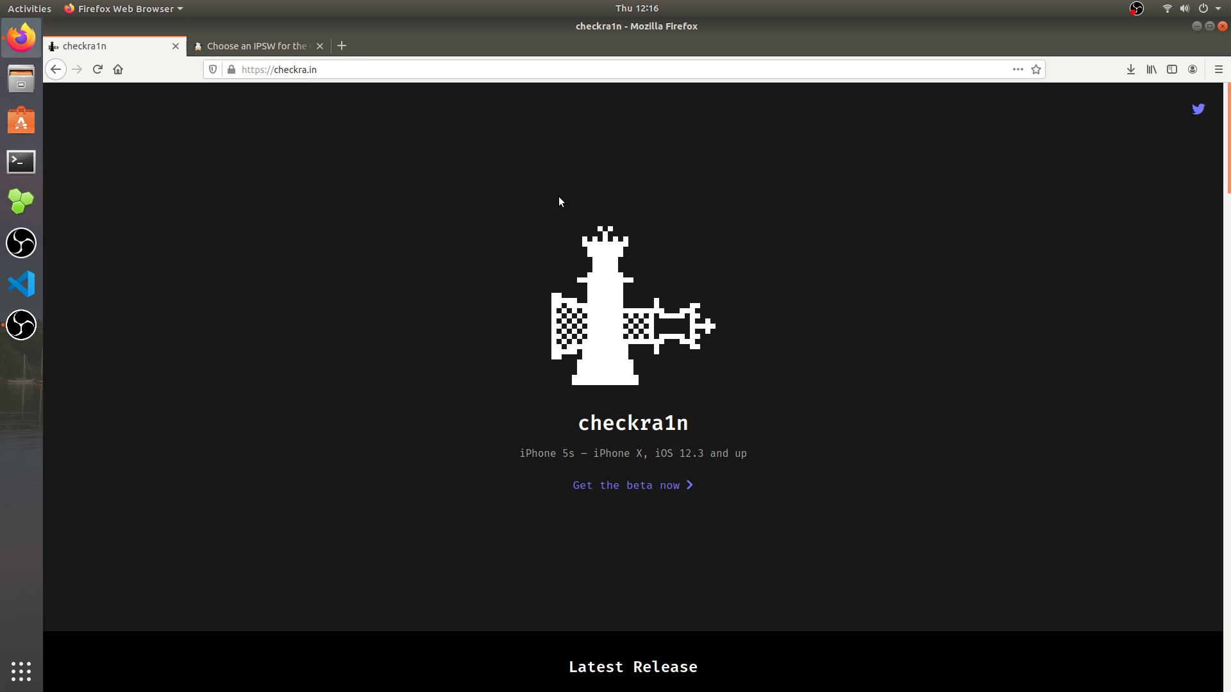
scroll(559, 198, "down", 4)
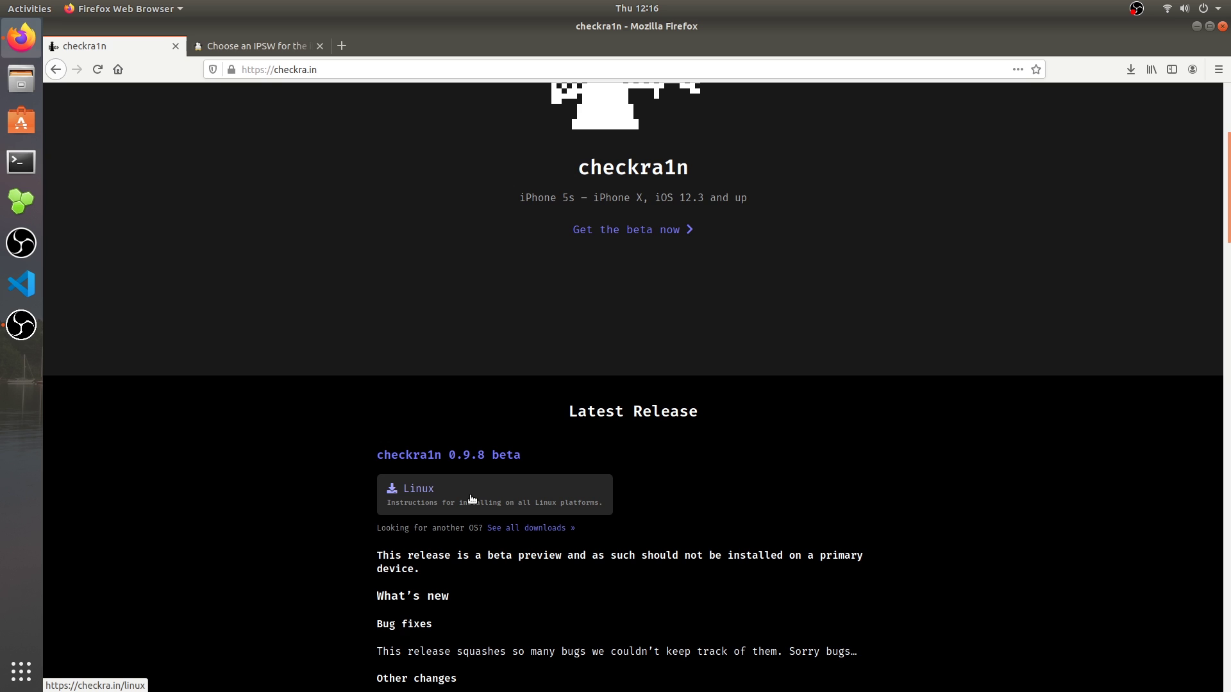
left_click(302, 43)
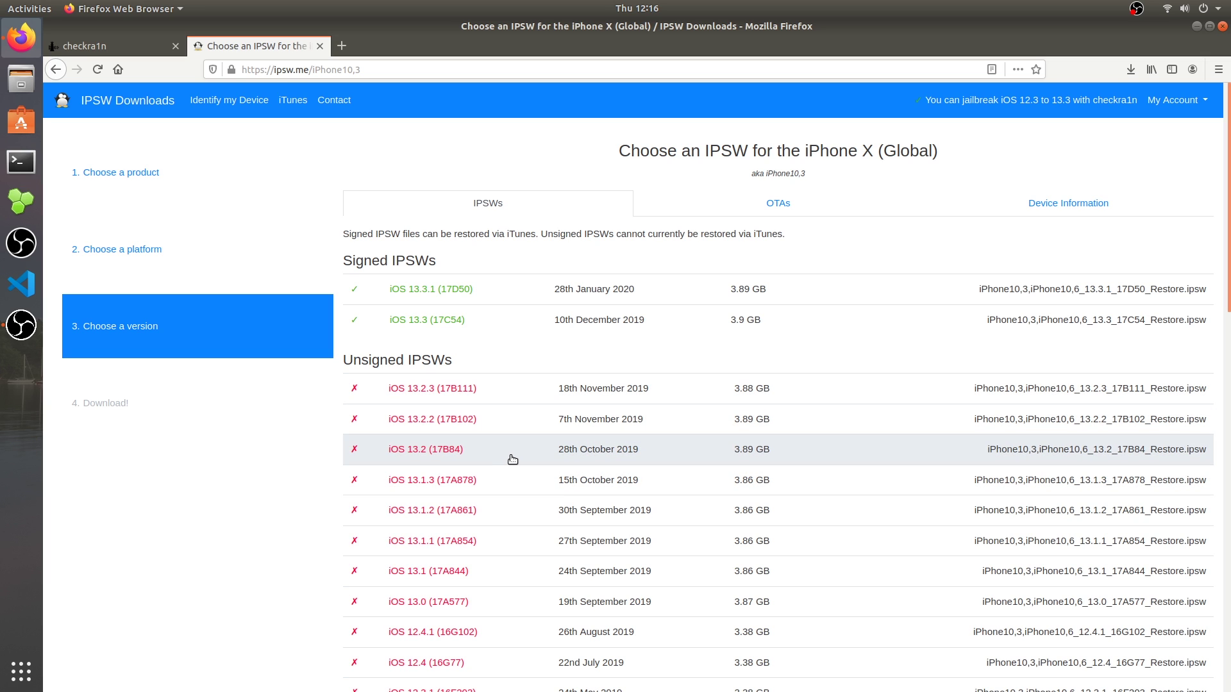
Step: Return to the checkra.in tab and scroll down to the Latest Release section
left_click(132, 40)
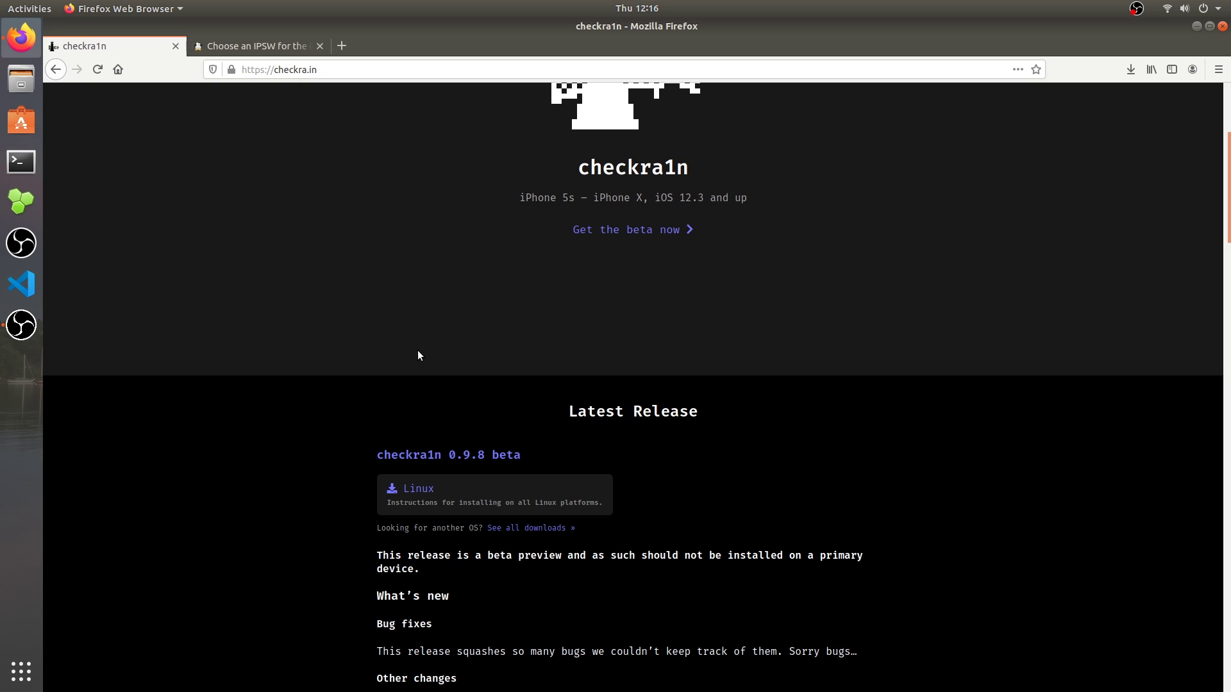
scroll(418, 354, "down", 3)
scroll(419, 354, "down", 5)
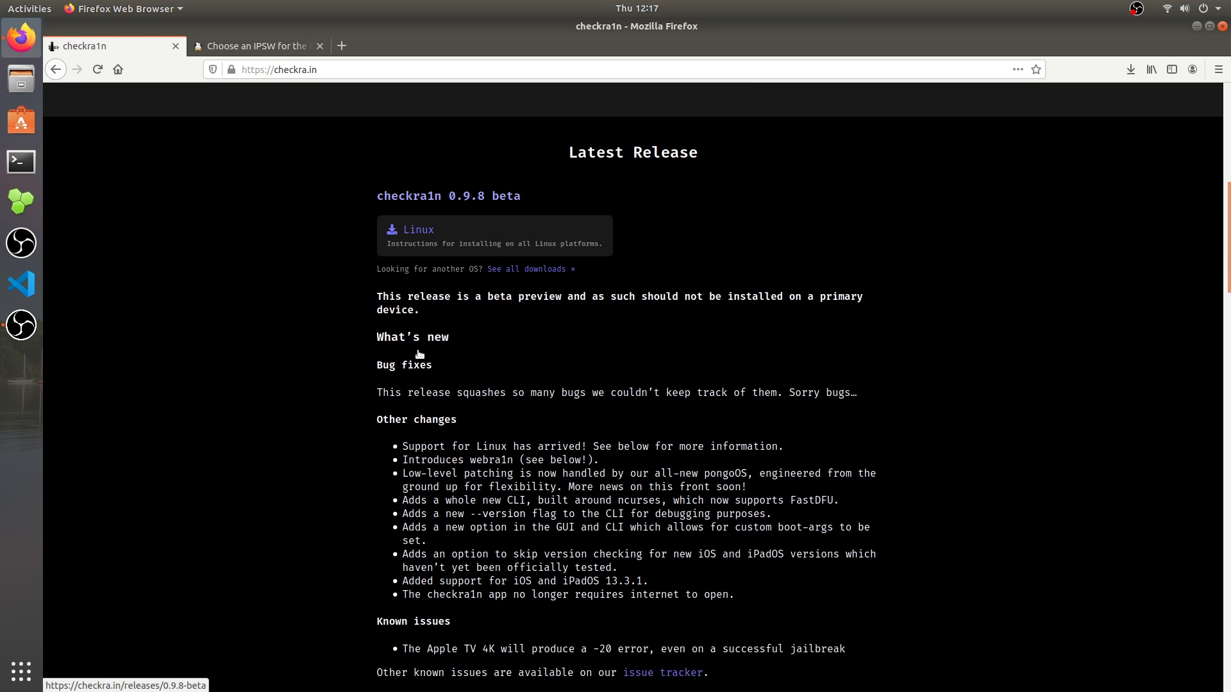
Step: Open the 'Installing on Linux' page, then follow its download link to the All Releases list
left_click(421, 198)
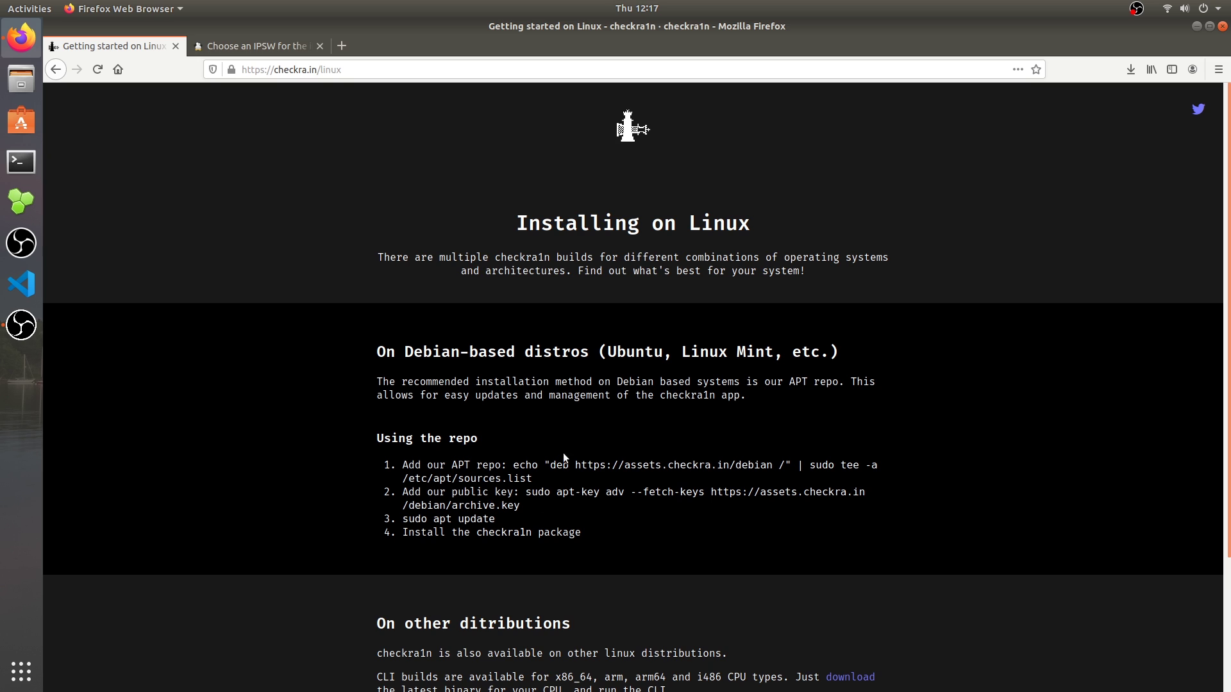
scroll(693, 335, "down", 5)
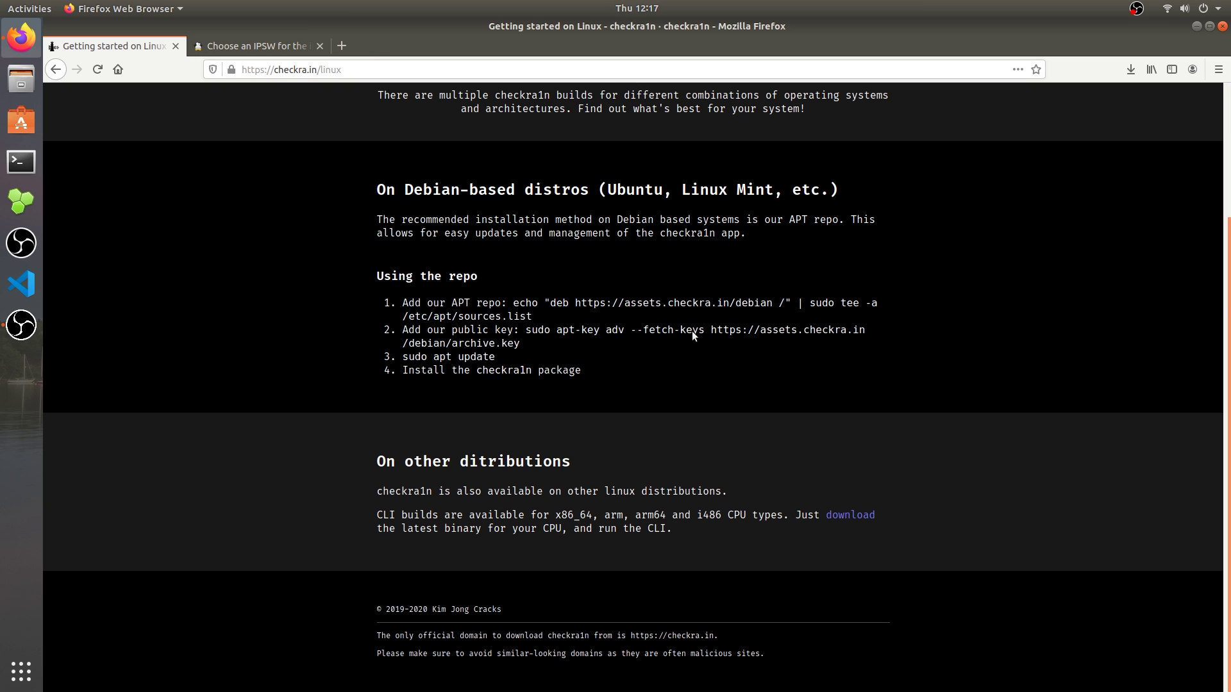
left_click(850, 517)
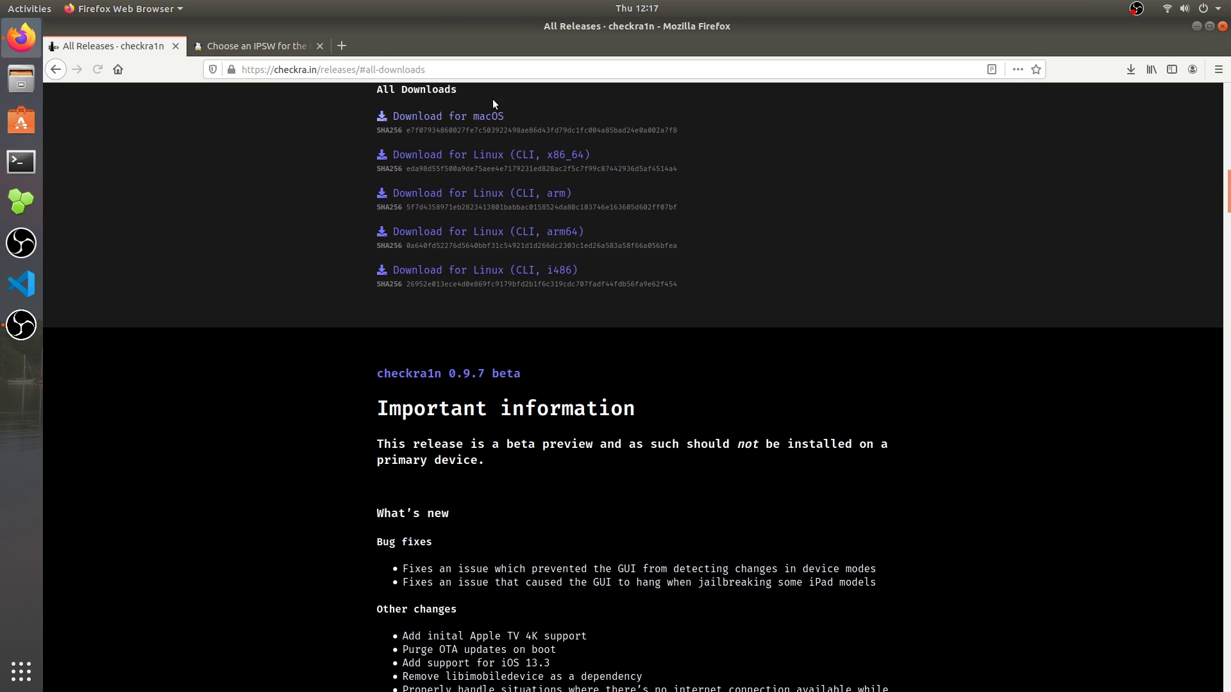
scroll(247, 259, "up", 2)
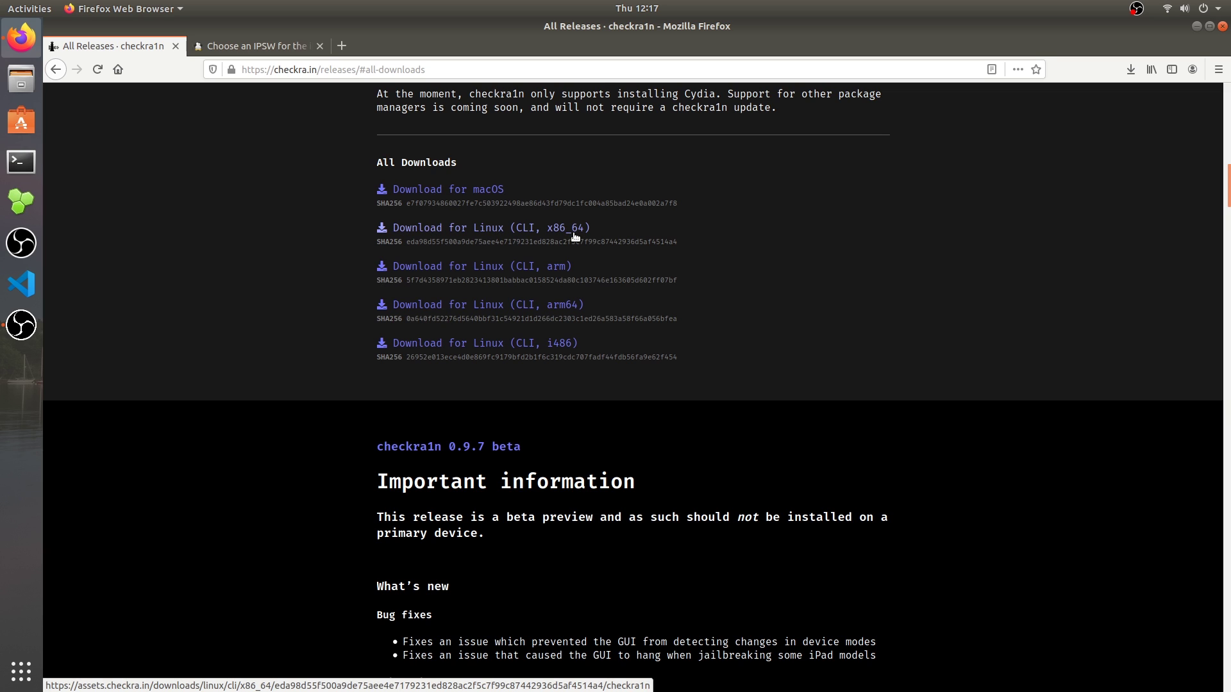
Step: Minimise Firefox and select the downloaded checkra1n file in the Downloads folder
left_click(1197, 25)
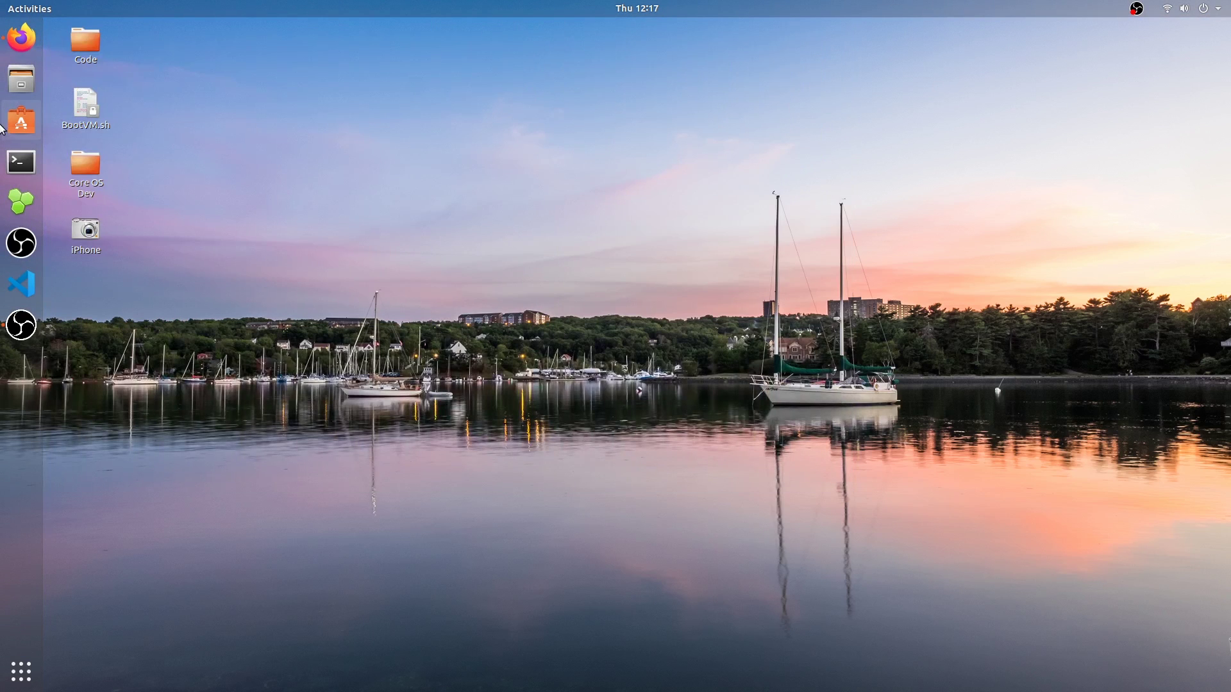
left_click(33, 95)
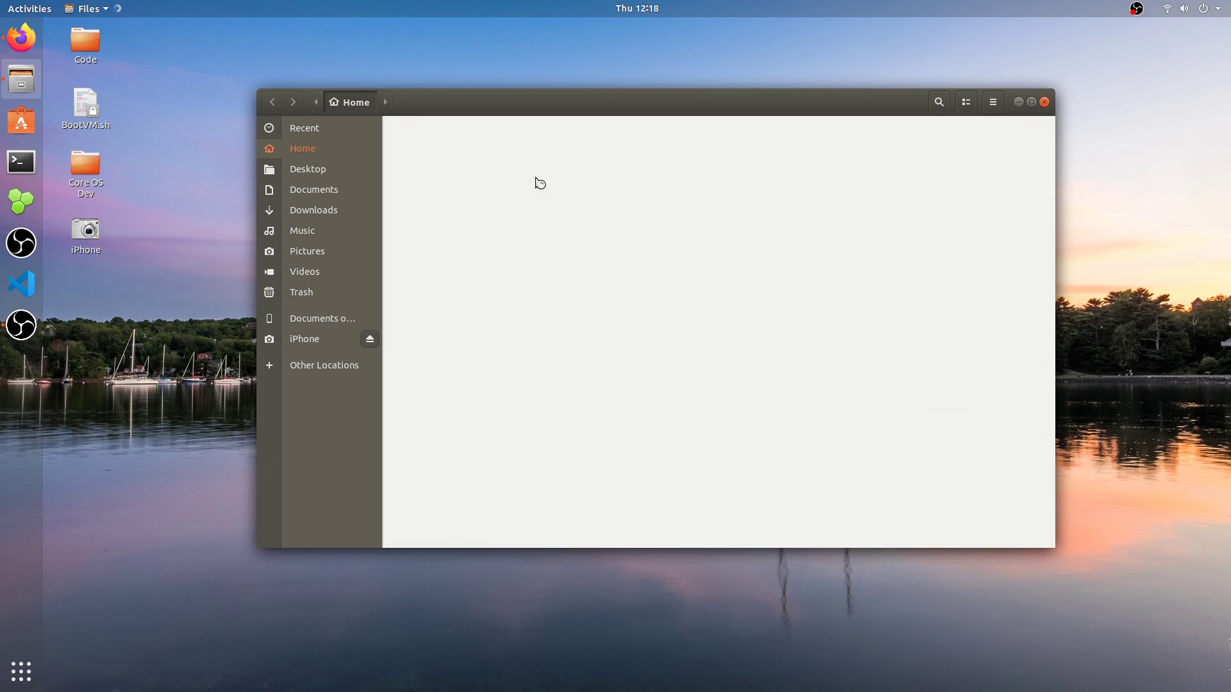
left_click(332, 207)
left_click(465, 174)
left_click(461, 175)
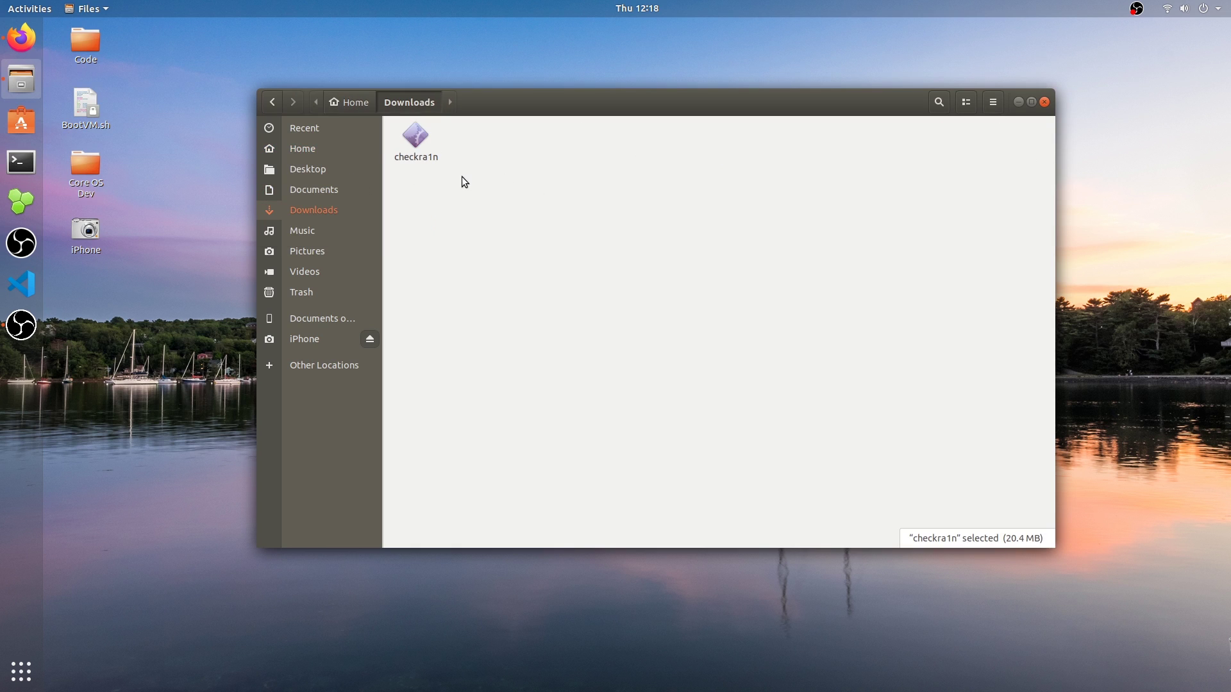
Step: Start a terminal, move it toward the screen centre and enlarge its text
left_click(21, 162)
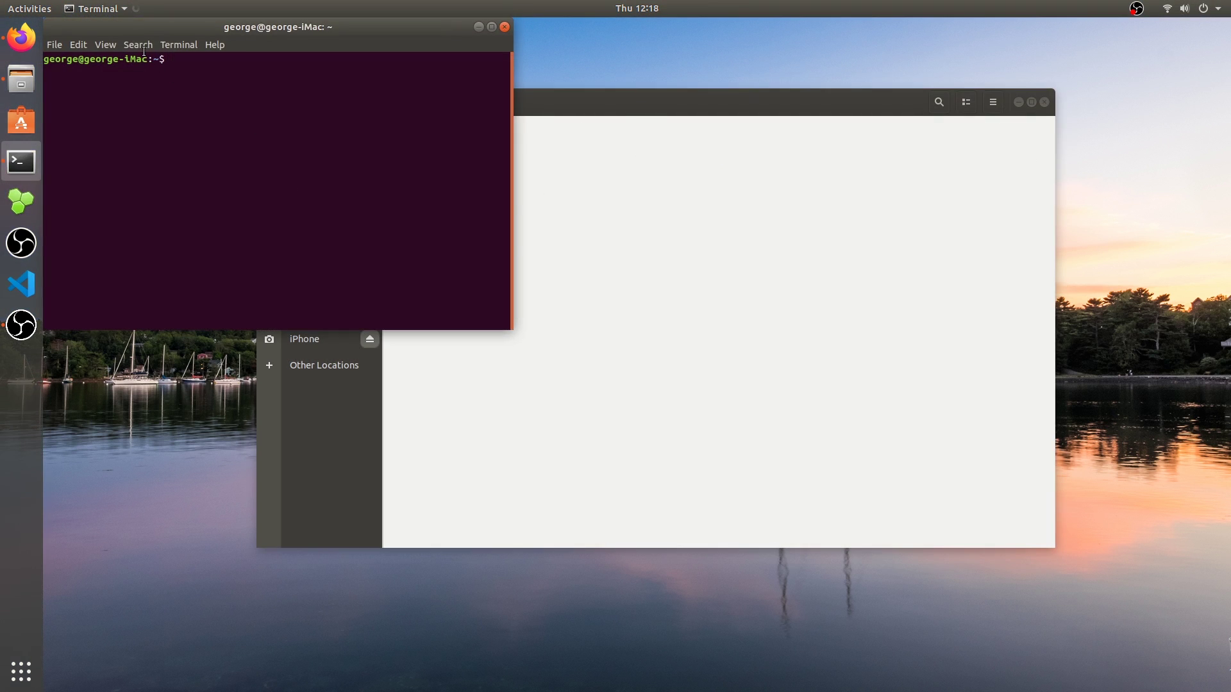
left_click_drag(128, 23, 237, 95)
left_click(207, 115)
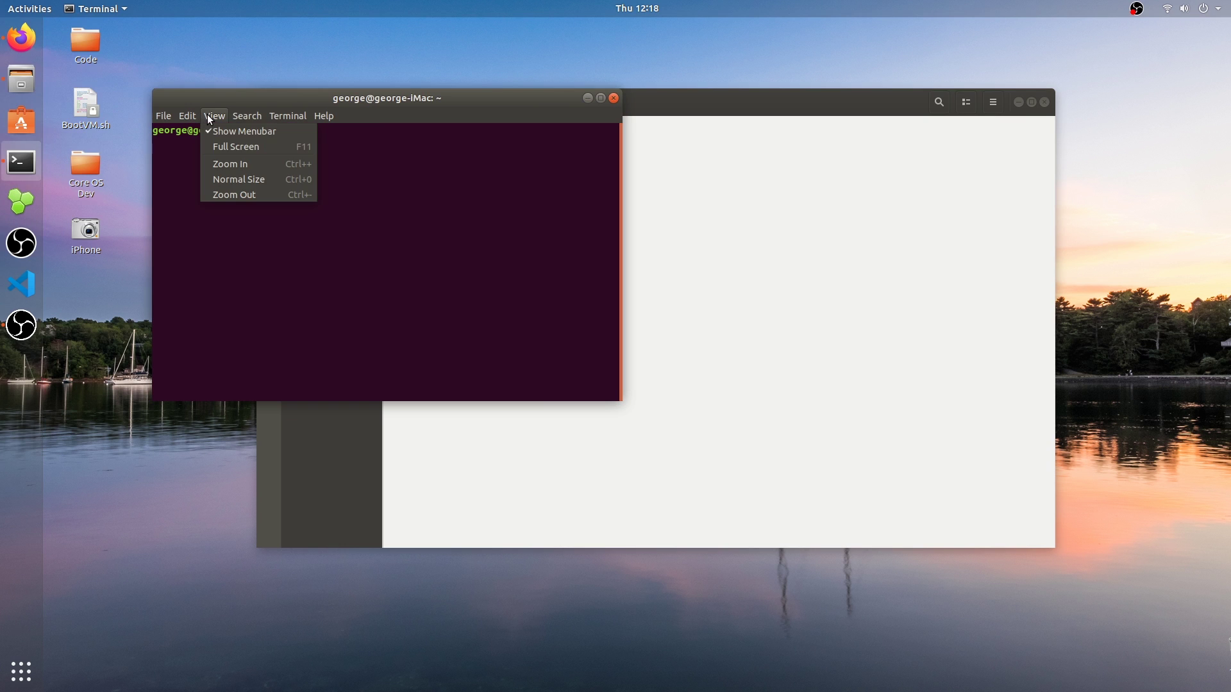
left_click(259, 166)
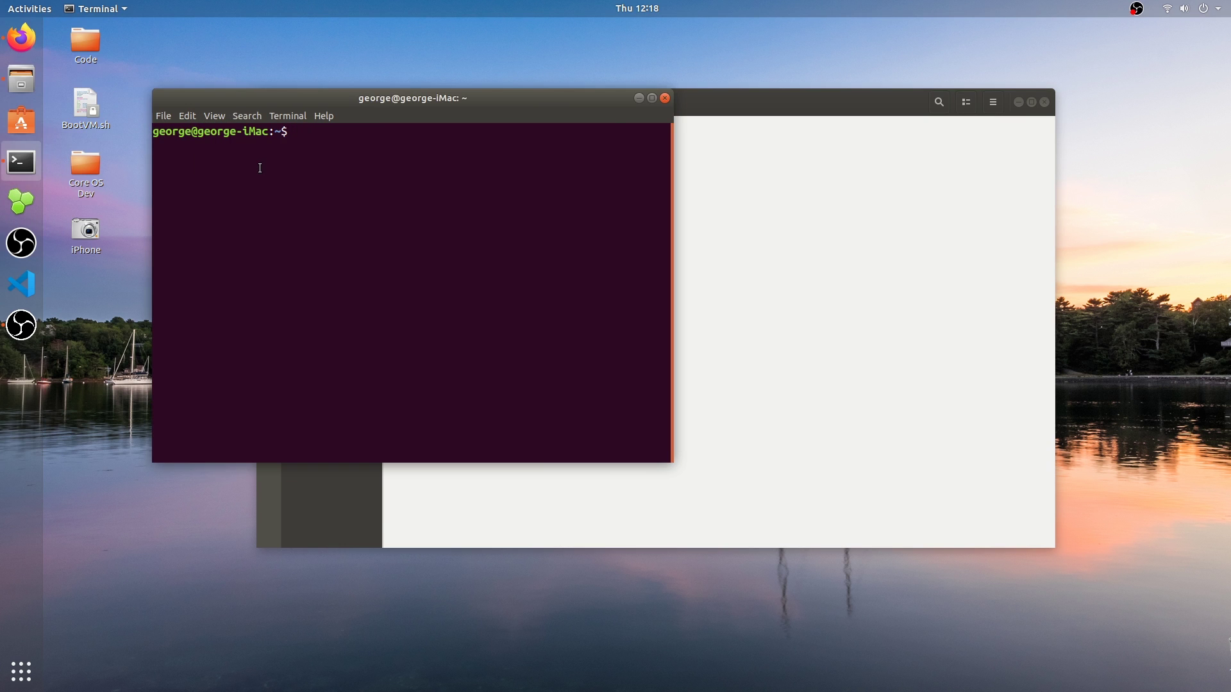
Step: Run chmod +x on the checkra1n file, dragging its path in from Downloads
type("chmod +x")
left_click(778, 187)
left_click_drag(413, 137, 217, 237)
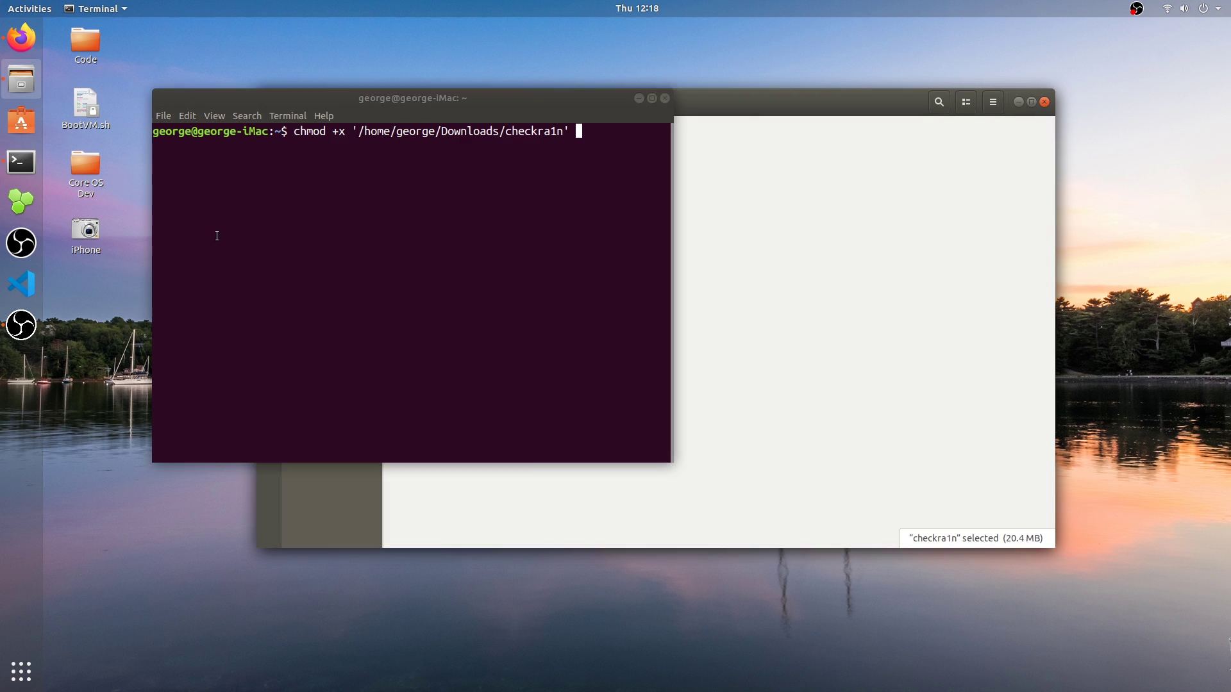
key("Return")
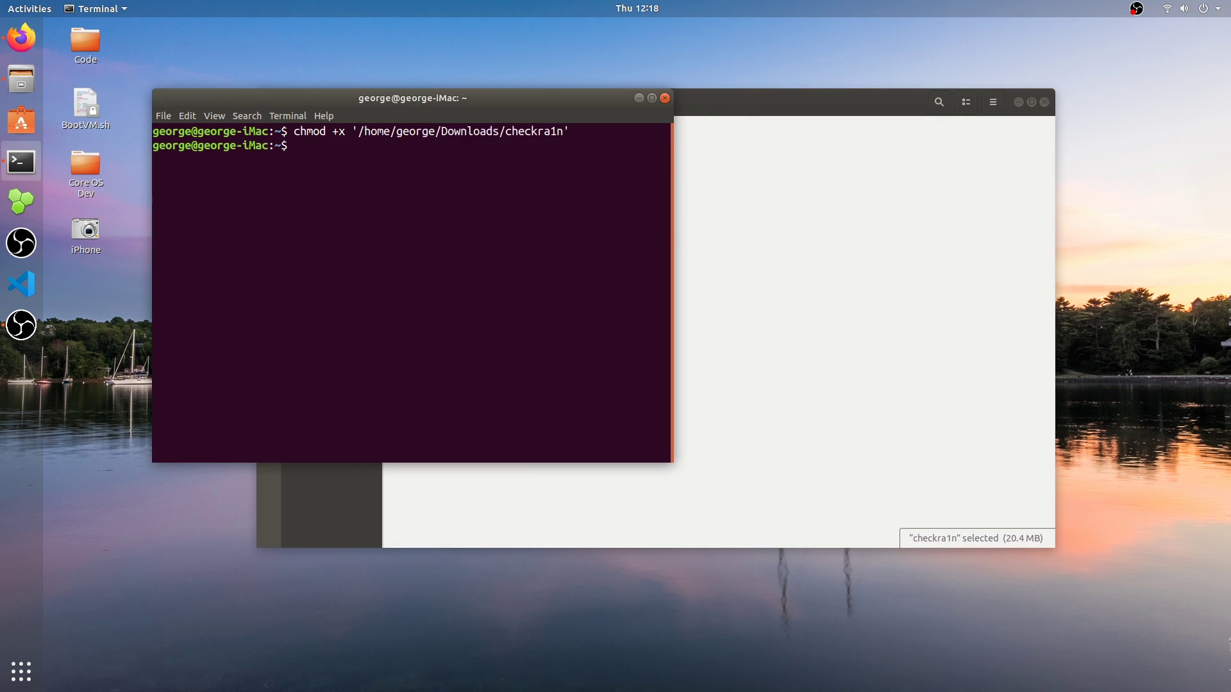
left_click(781, 229)
left_click(205, 197)
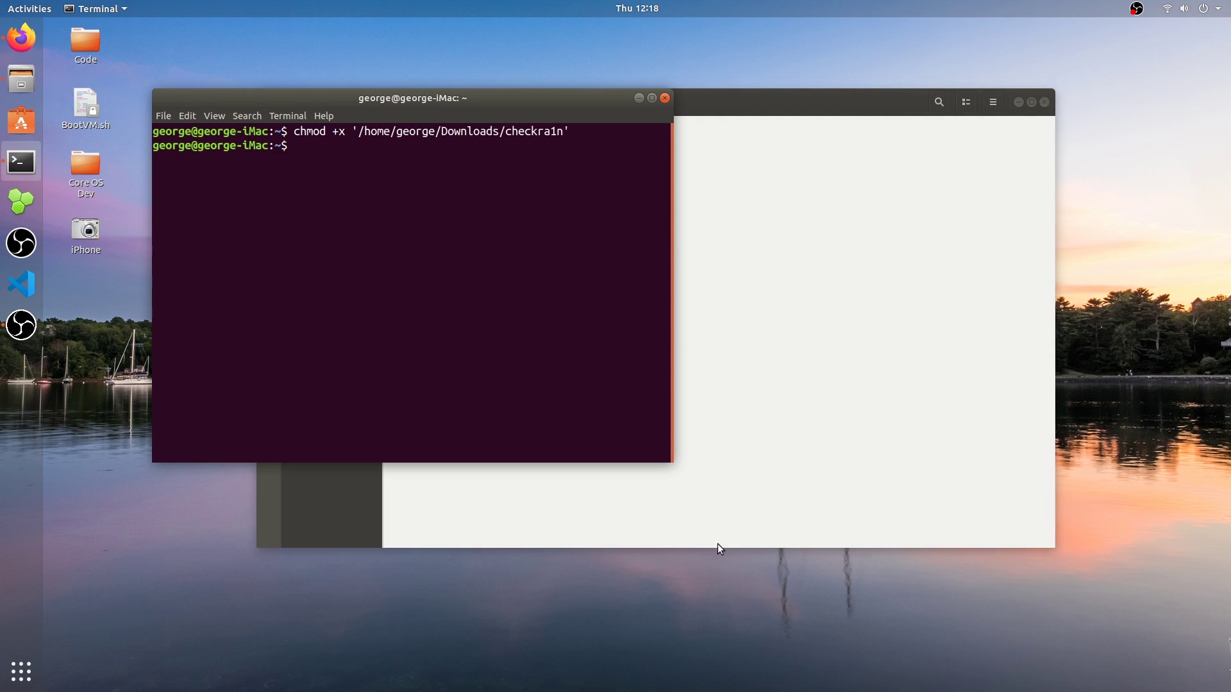
Step: Run checkra1n with sudo using the dragged-in file path and enter the administrator password
left_click_drag(667, 460, 742, 504)
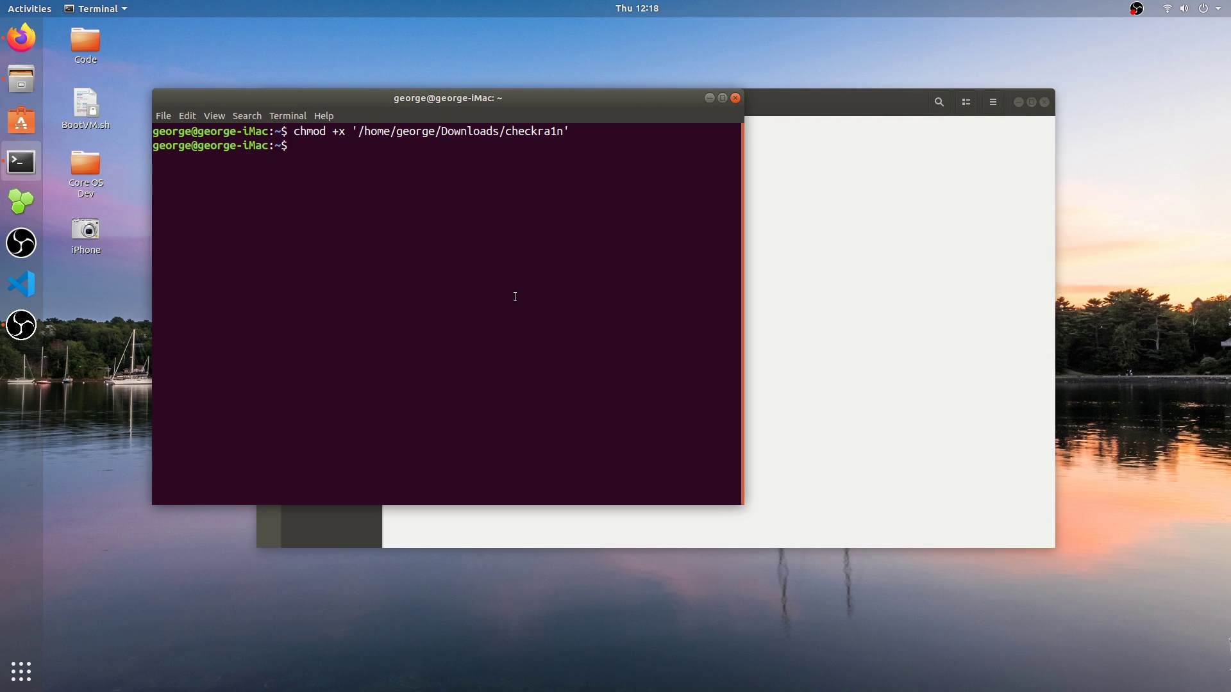
type("sudo")
left_click(931, 282)
left_click_drag(419, 138, 236, 198)
key("Return")
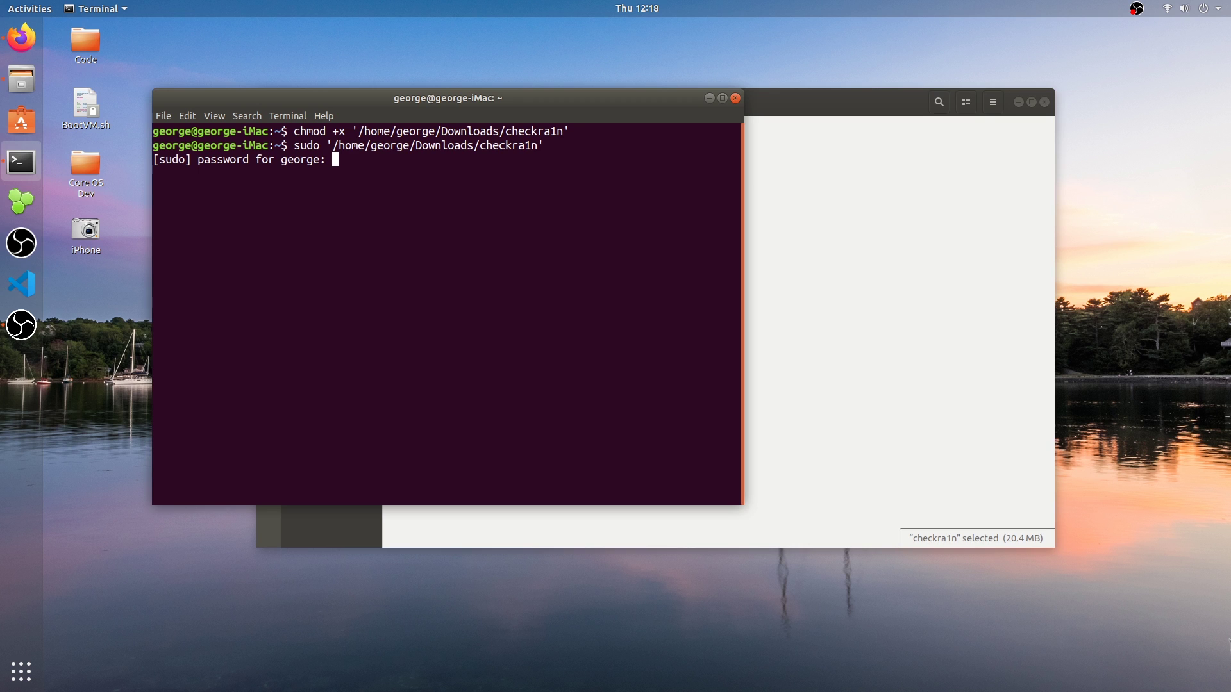
key("Return")
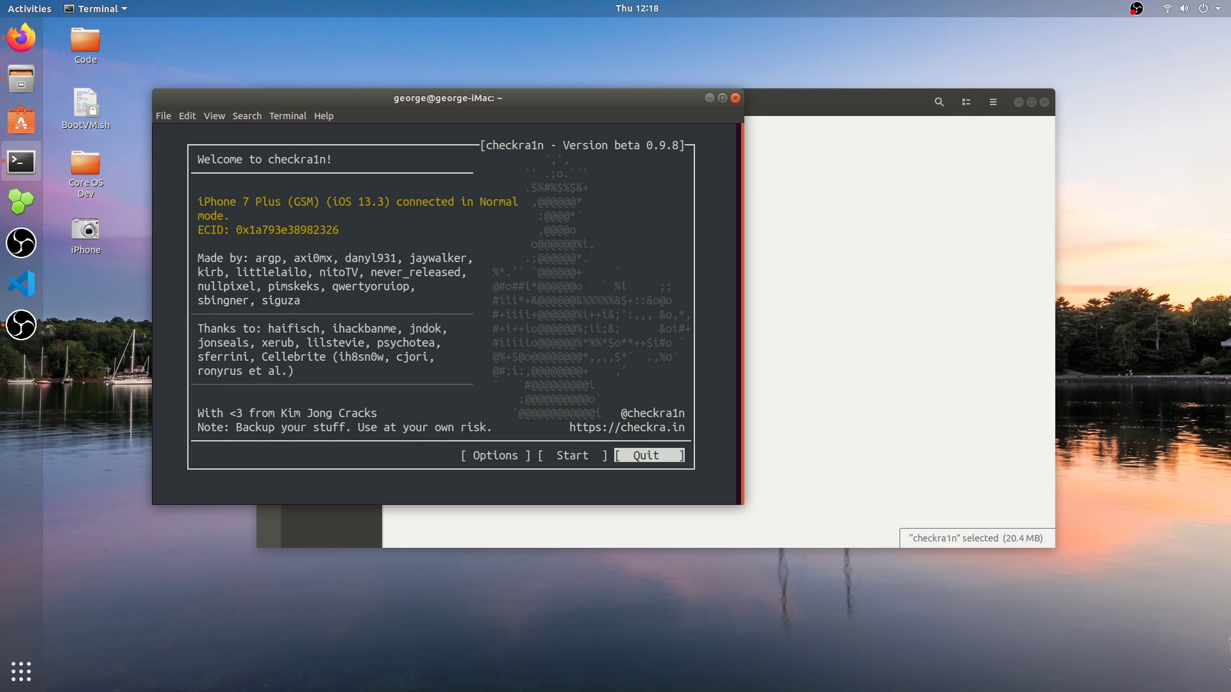
Step: Move focus across the welcome screen's Quit, Options and Start choices, ending on Start
key("Tab")
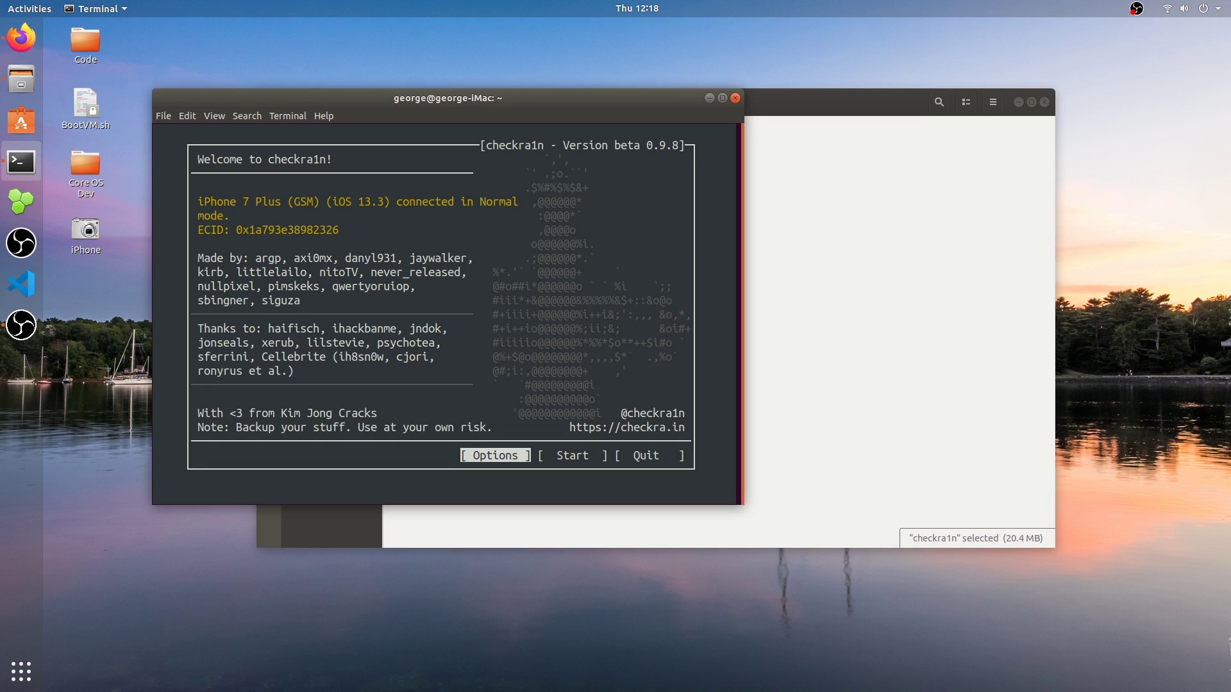
key("Right")
key("Left")
key("Right")
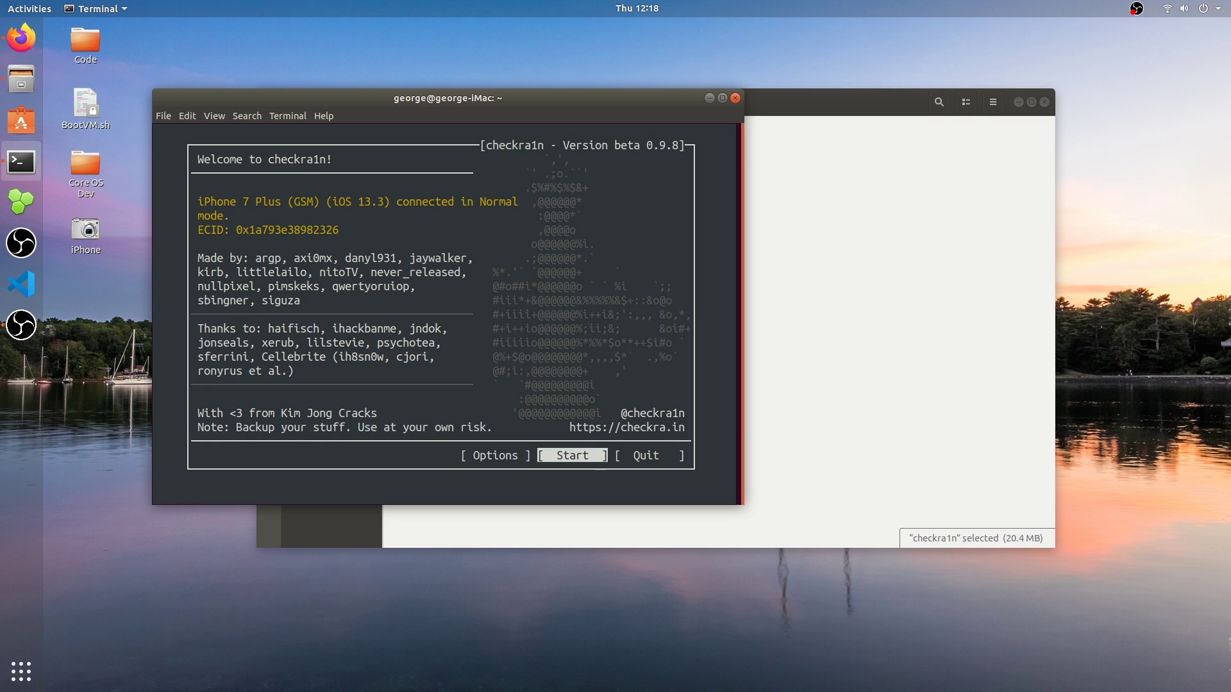
key("Left")
key("Right")
Step: Review checkra1n's Options, including Verbose Boot and untested versions, then go Back
key("Left")
key("Return")
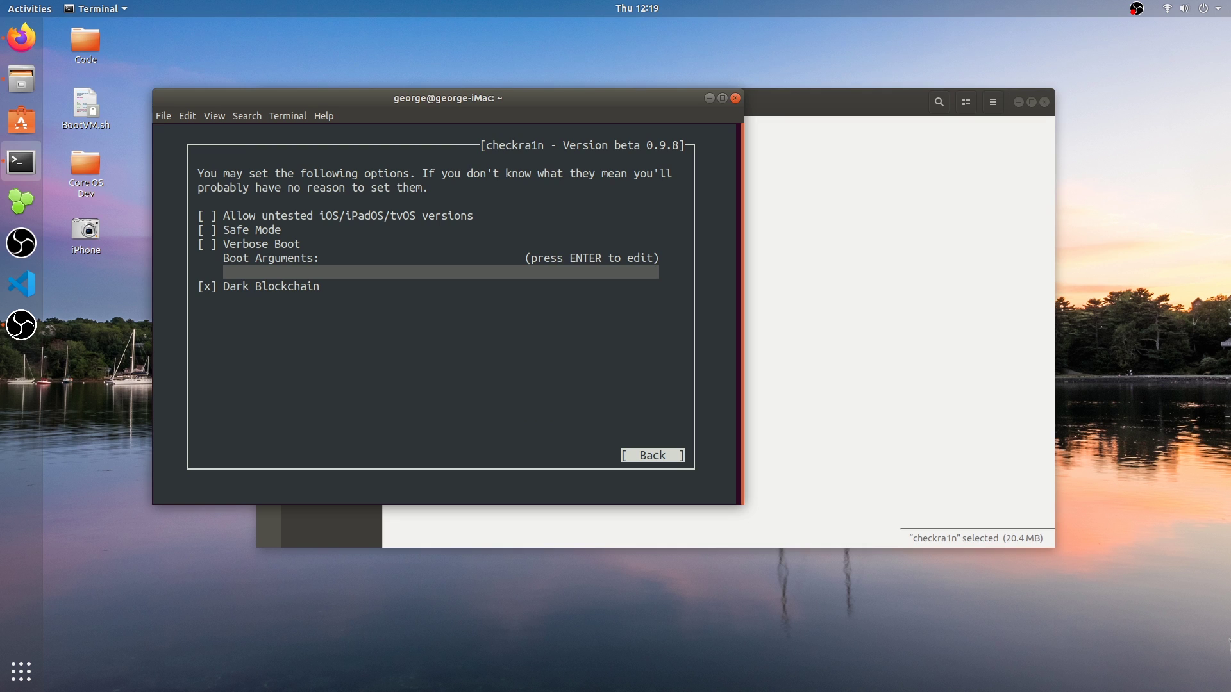
key("Up")
key("Up")
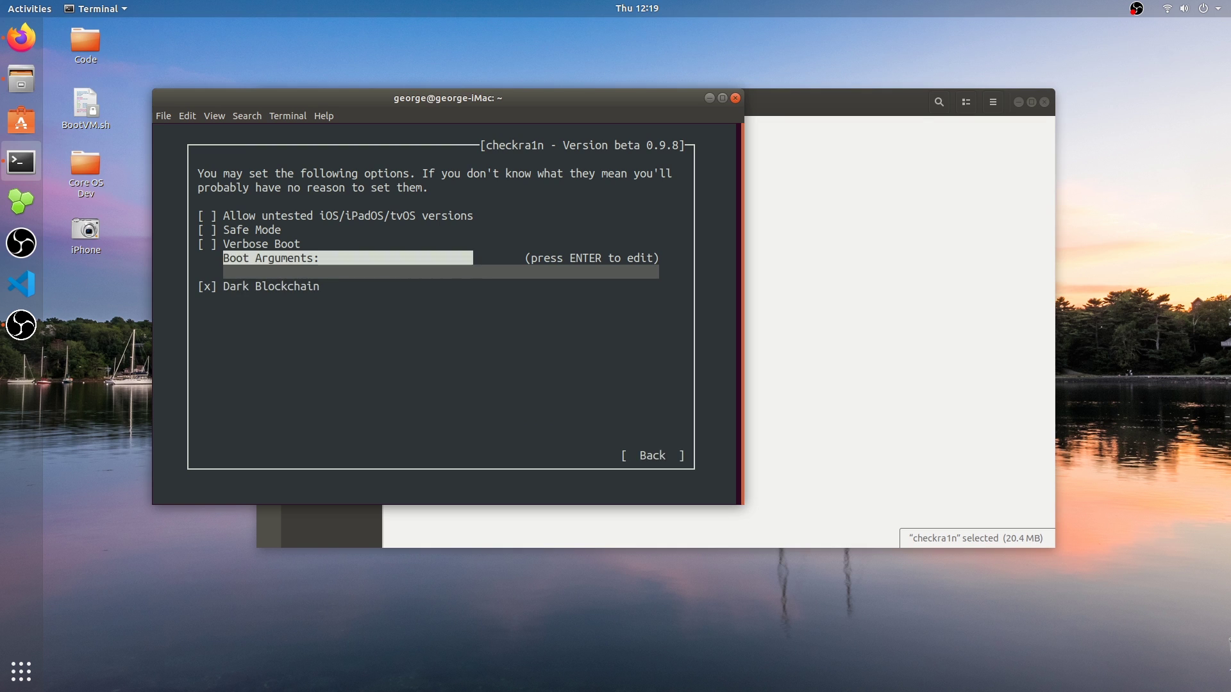
key("Up")
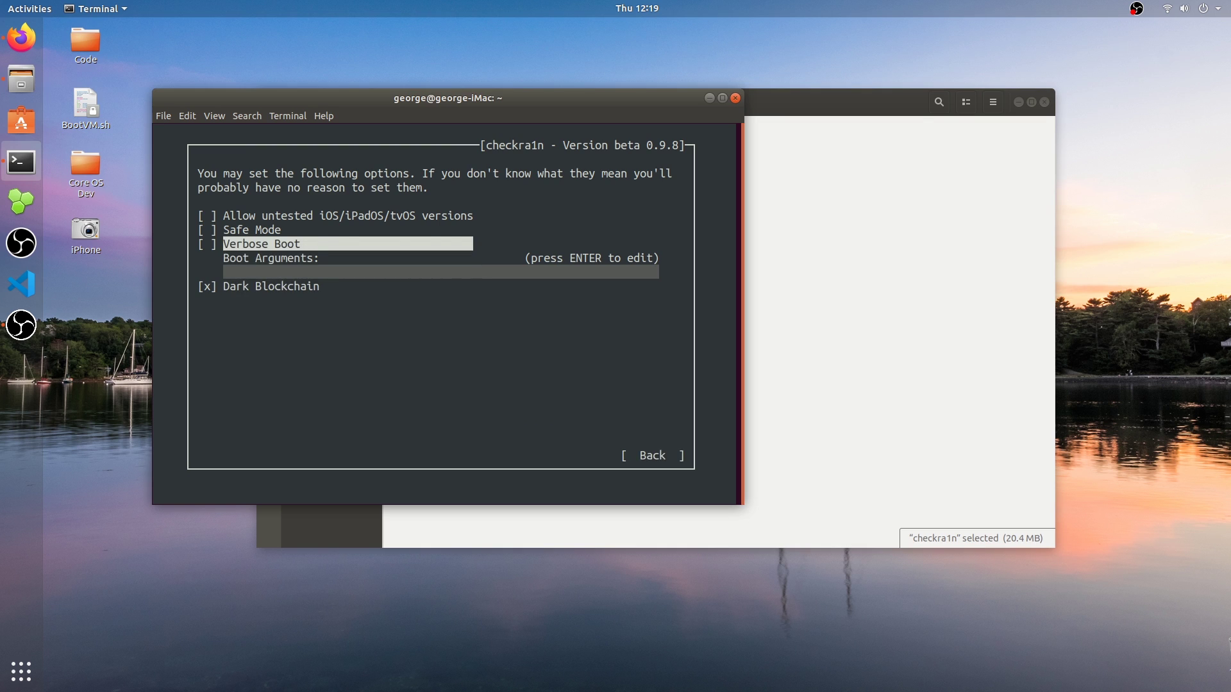
key("Up")
key("Up")
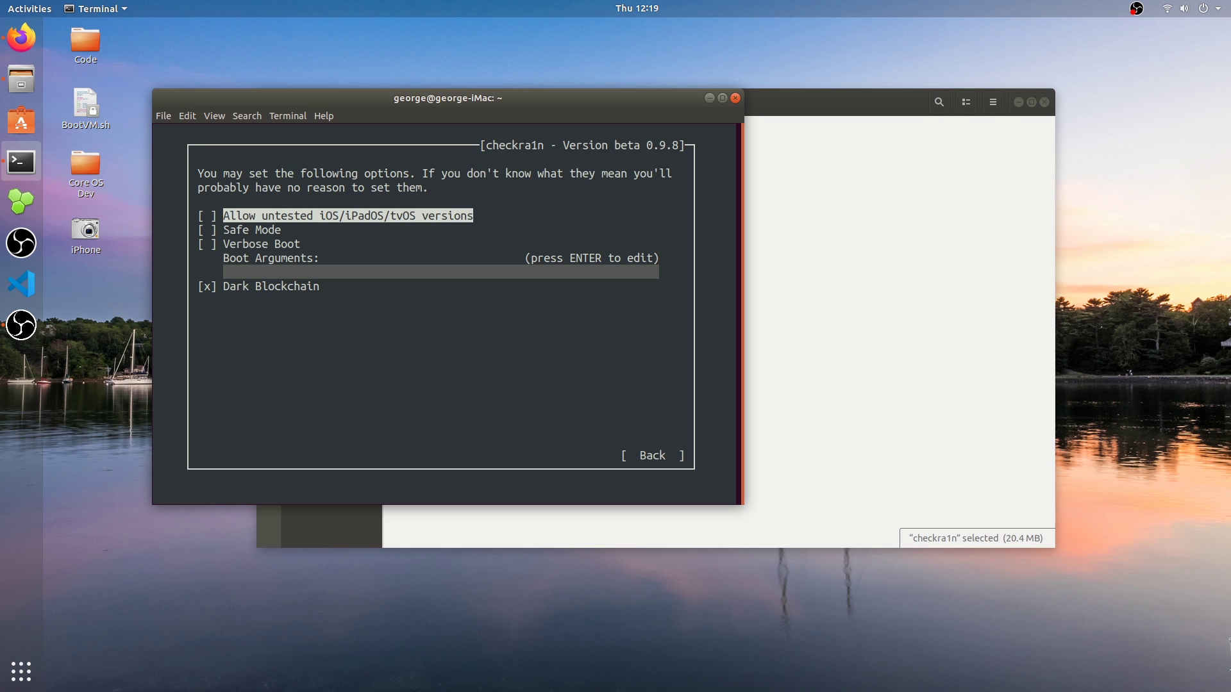
key("Down")
key("Down")
key("Down")
key("Down")
key("Down")
key("Down")
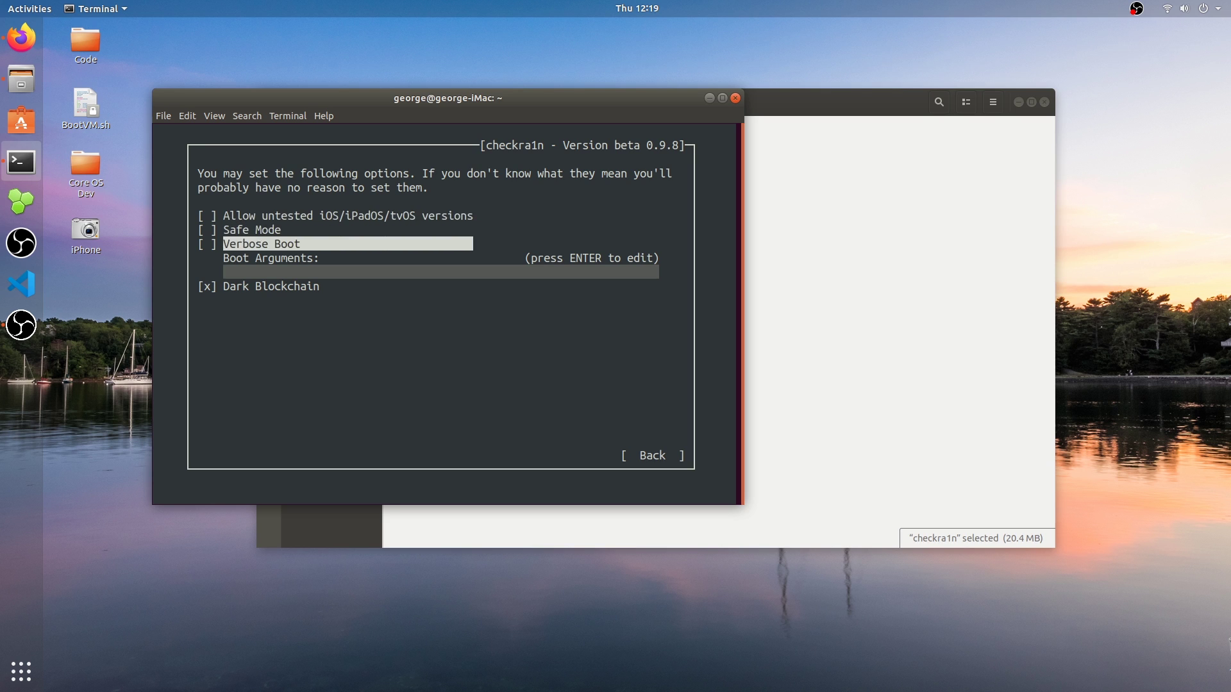
key("Up")
key("Return")
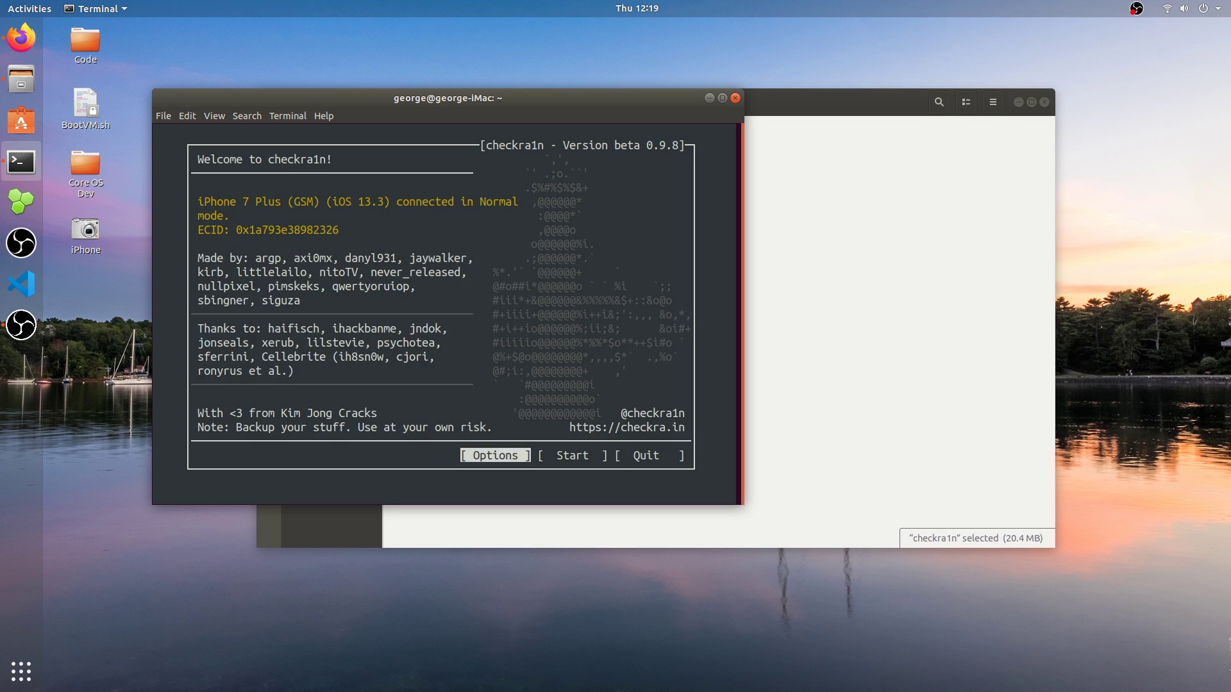
Step: Choose Start and press Next so the iPhone 7 Plus enters recovery mode
key("Right")
key("Left")
key("Right")
key("Left")
key("Right")
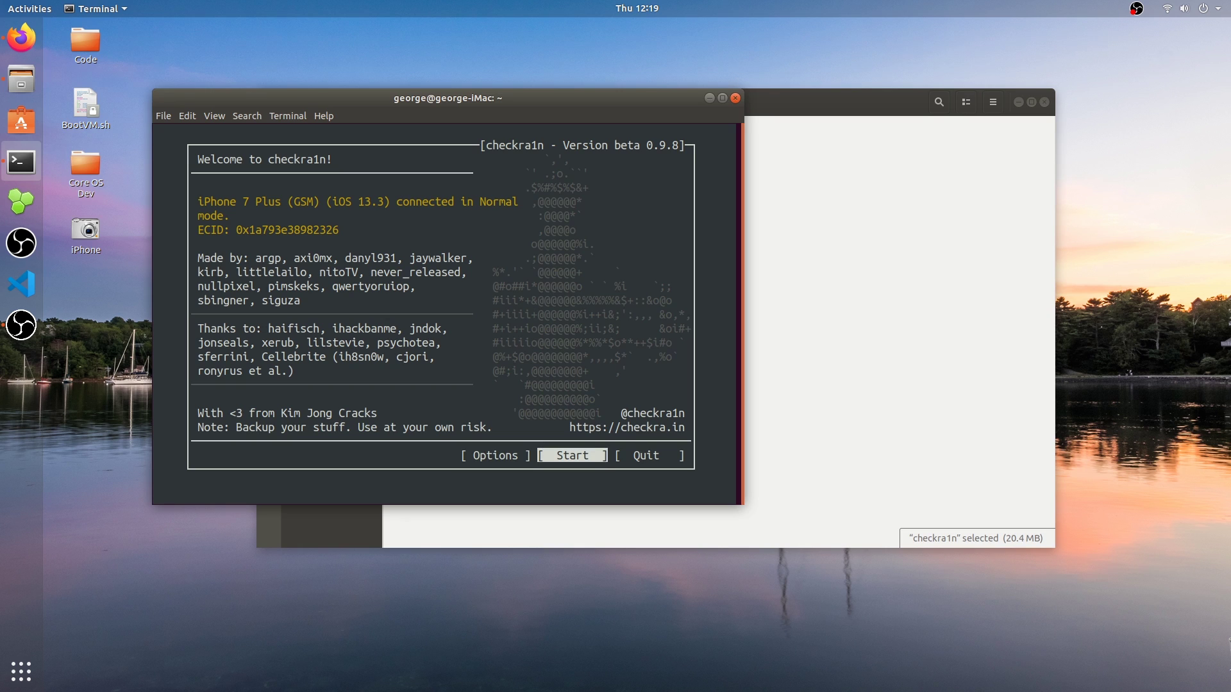
key("Left")
key("Right")
key("Return")
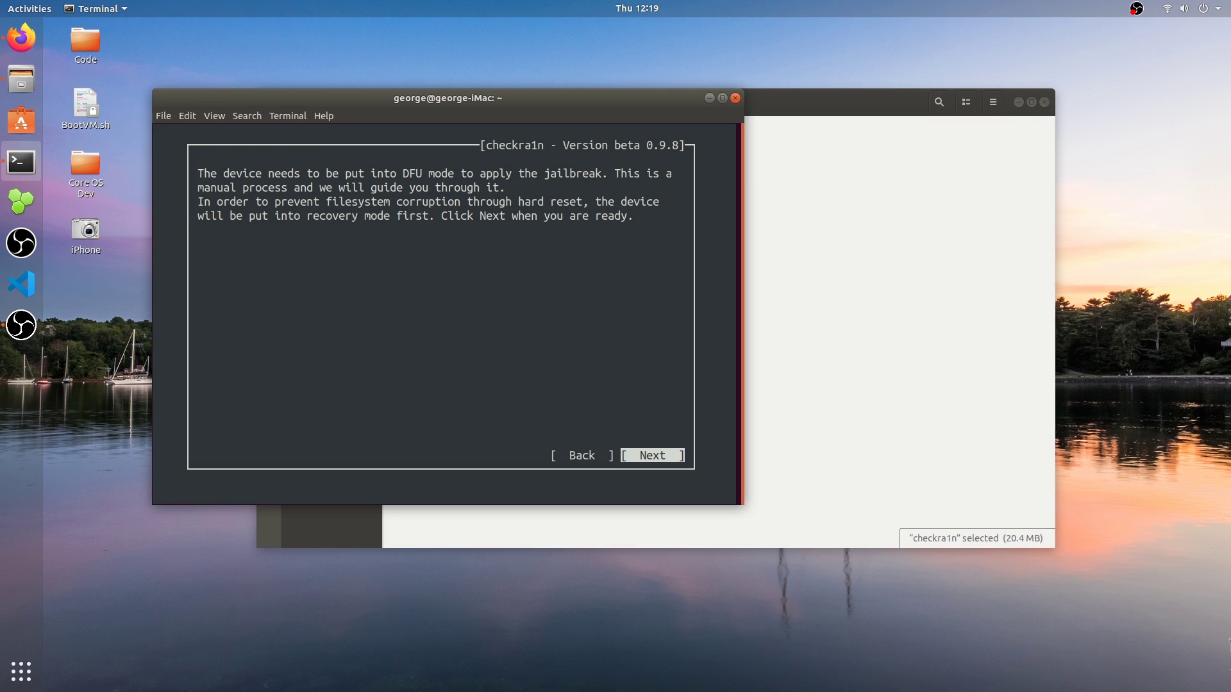
key("Return")
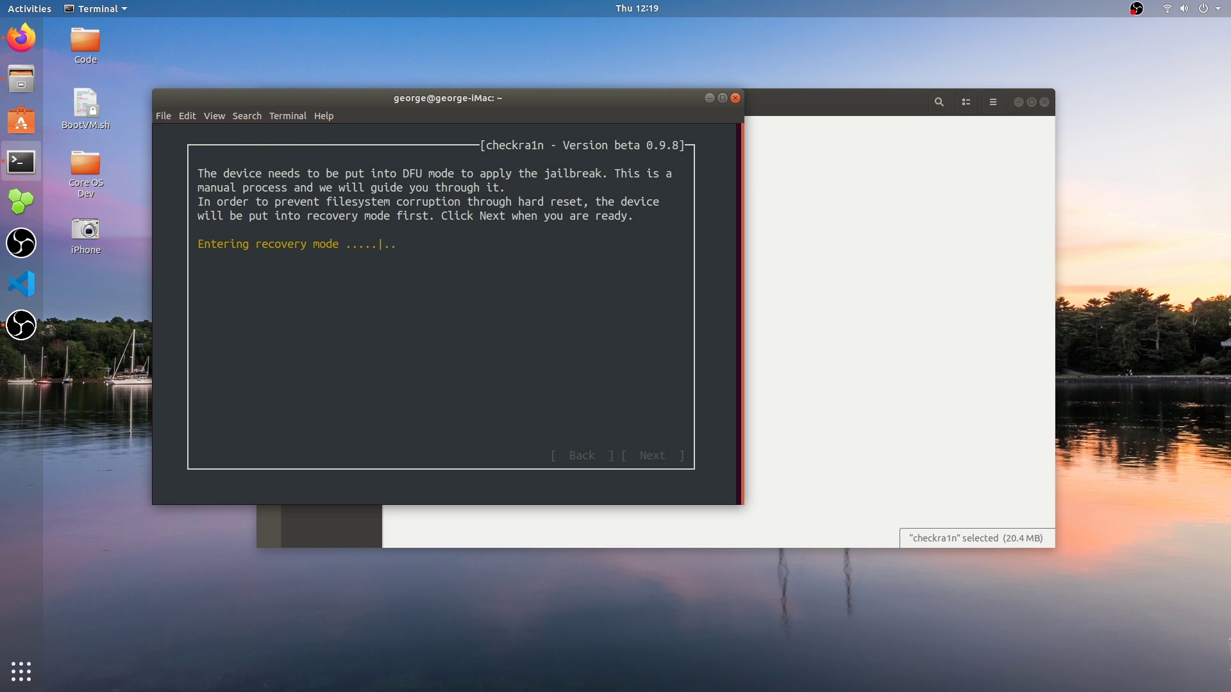
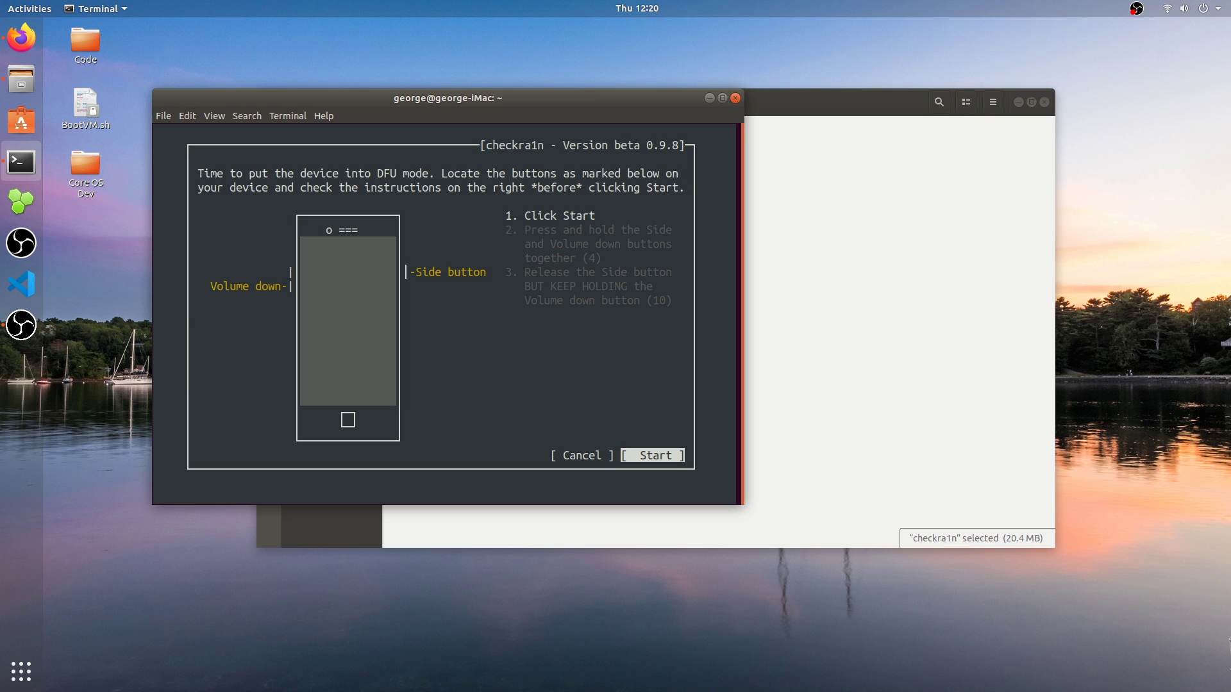
Step: Start the checkra1n DFU countdown, which reaches the hold-both-buttons step
key("Return")
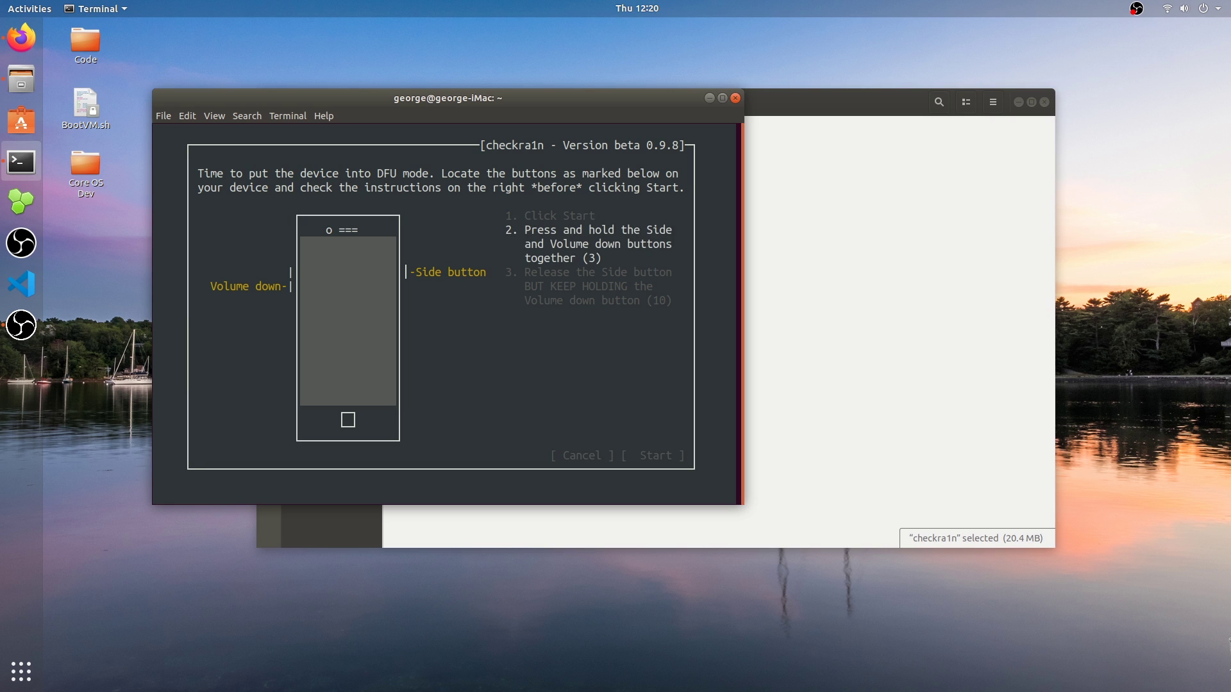
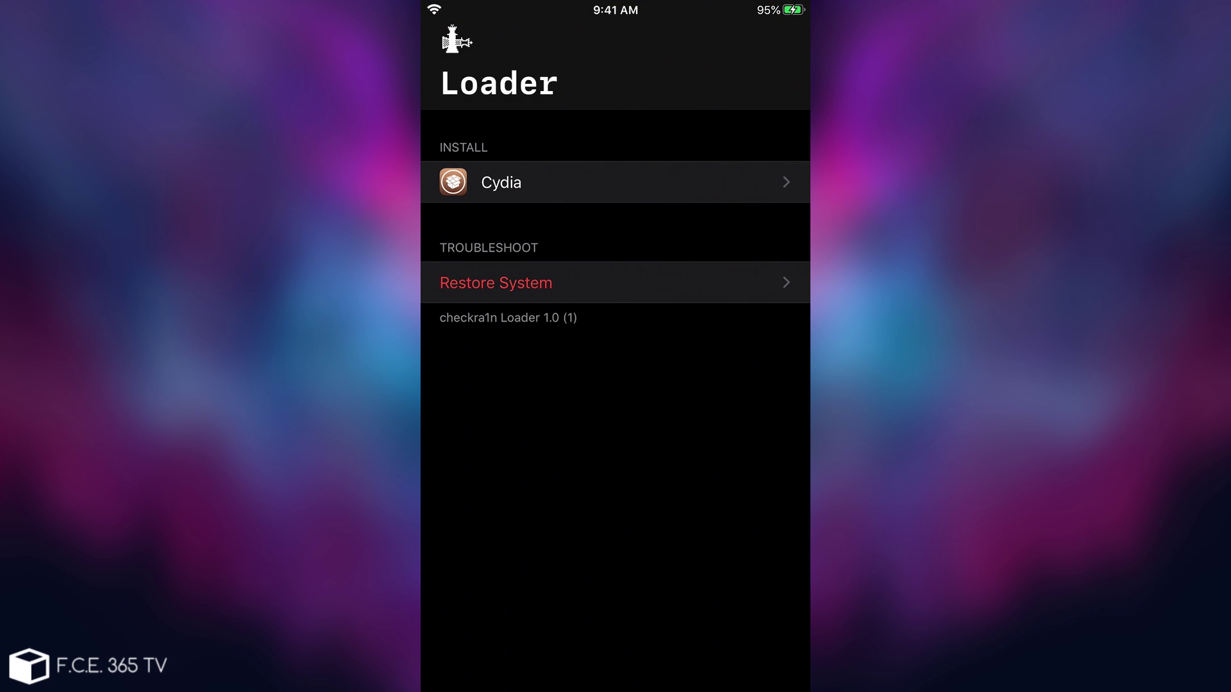
Step: Cancel checkra1n Loader's Restore System prompt, leaving Cydia and NewTerm installed
left_click(495, 282)
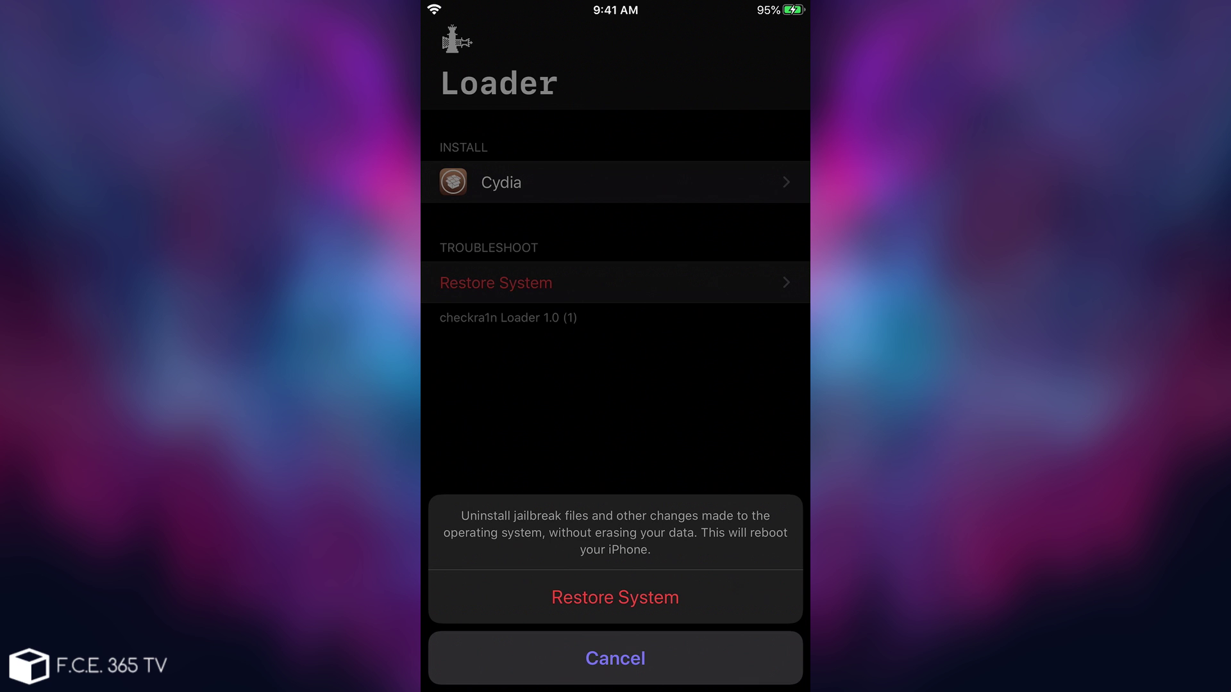
left_click(616, 658)
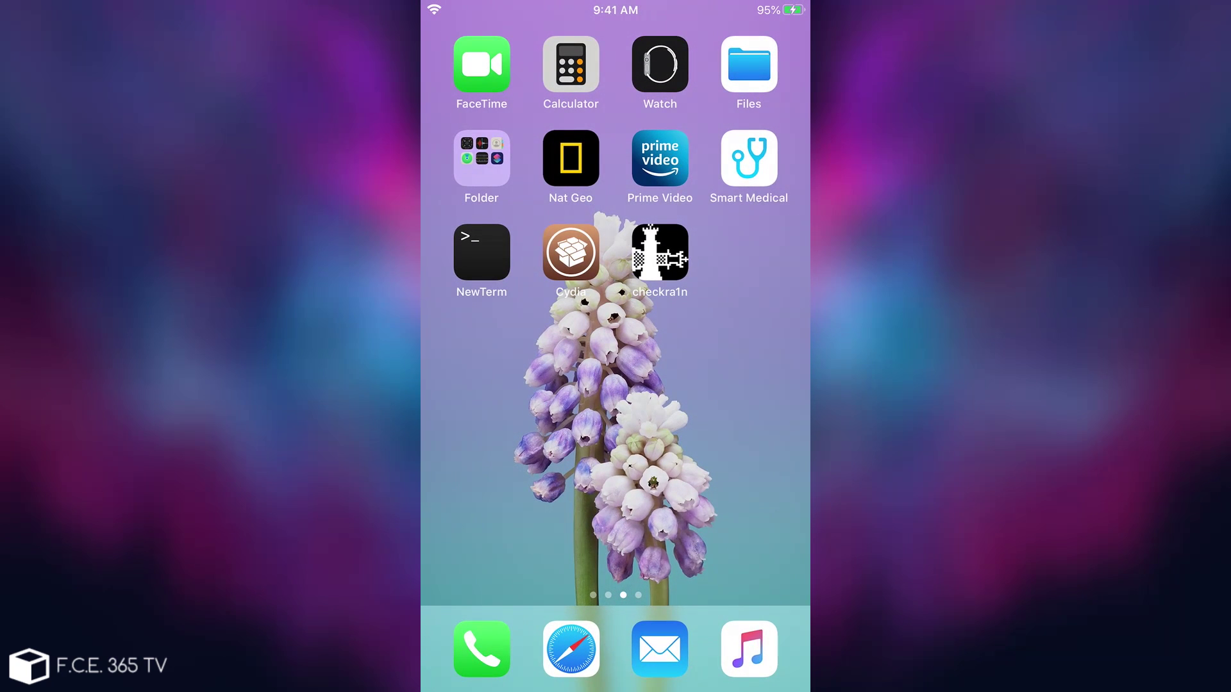
Step: Launch Cydia from the home screen and let it load the Welcome to Cydia page
left_click(570, 252)
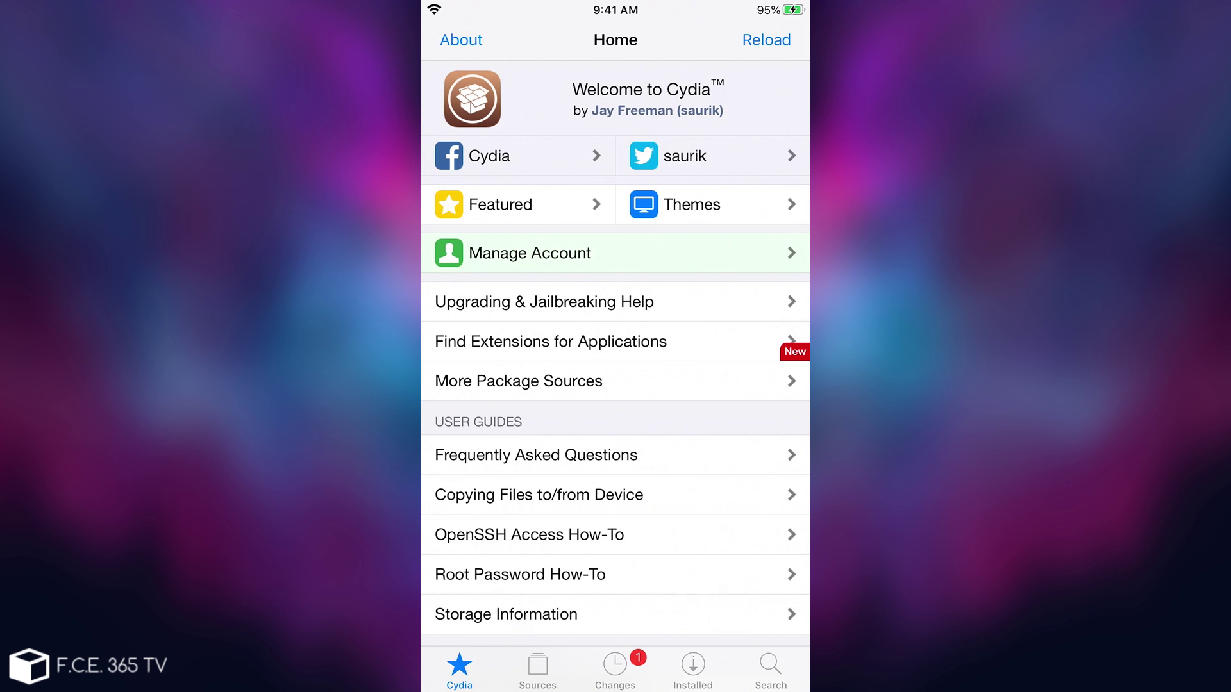
Step: Check the Sources list, then install the pending Cydia Substrate upgrade from Changes
left_click(537, 670)
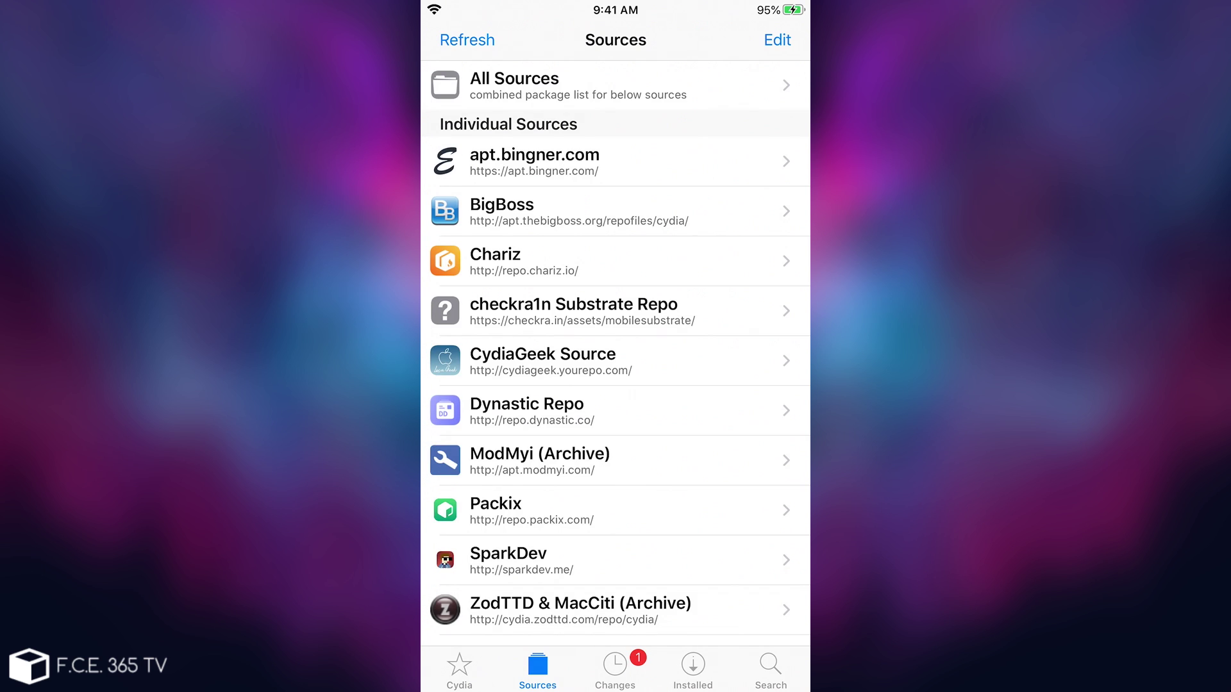
left_click(614, 670)
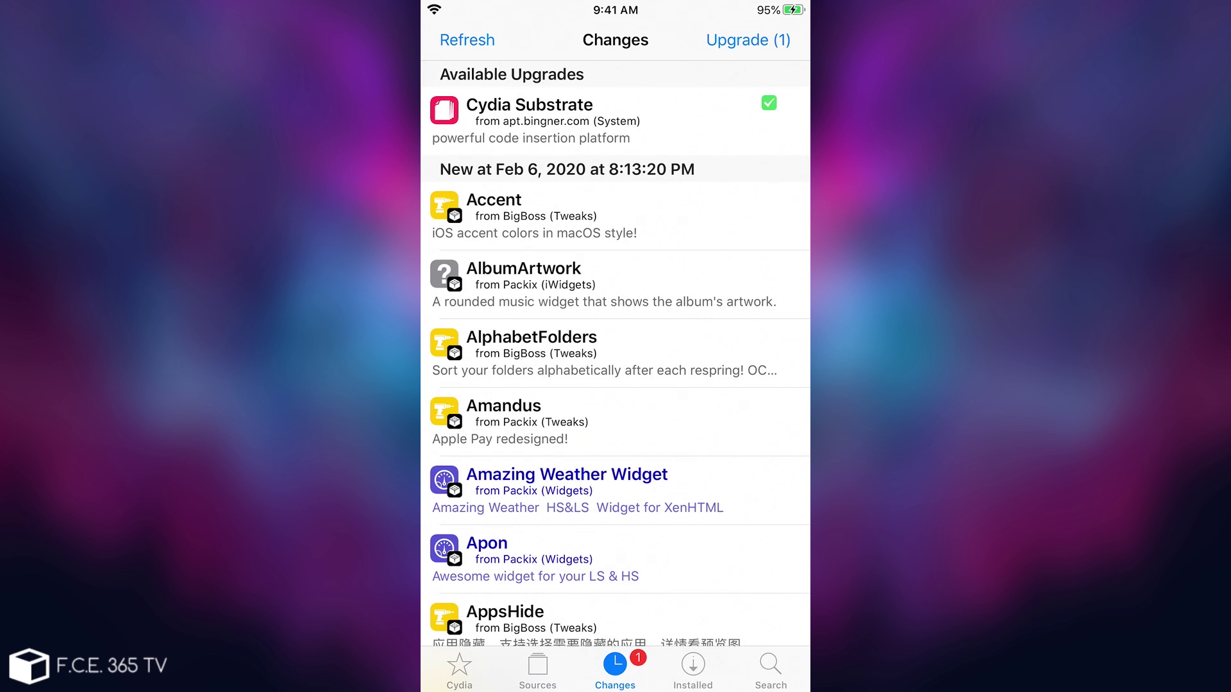
left_click(748, 40)
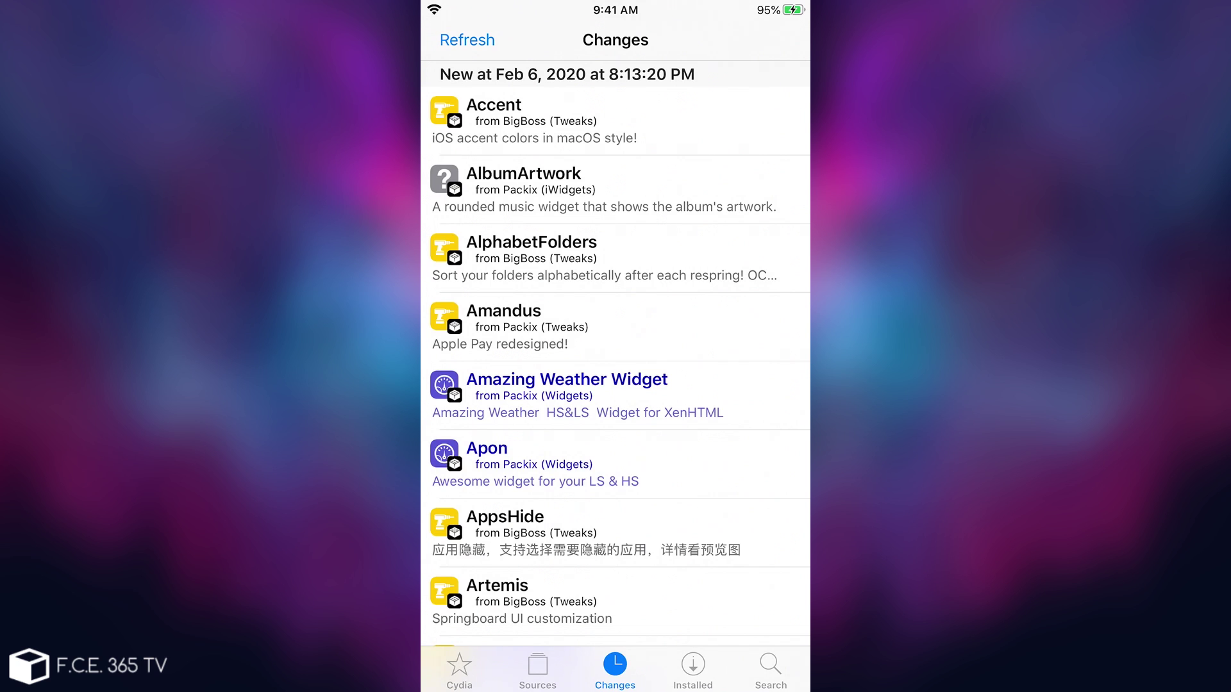
Step: Return to Cydia's home page and exit Cydia to the first home screen page
left_click(459, 670)
scroll(615, 346, "down", 3)
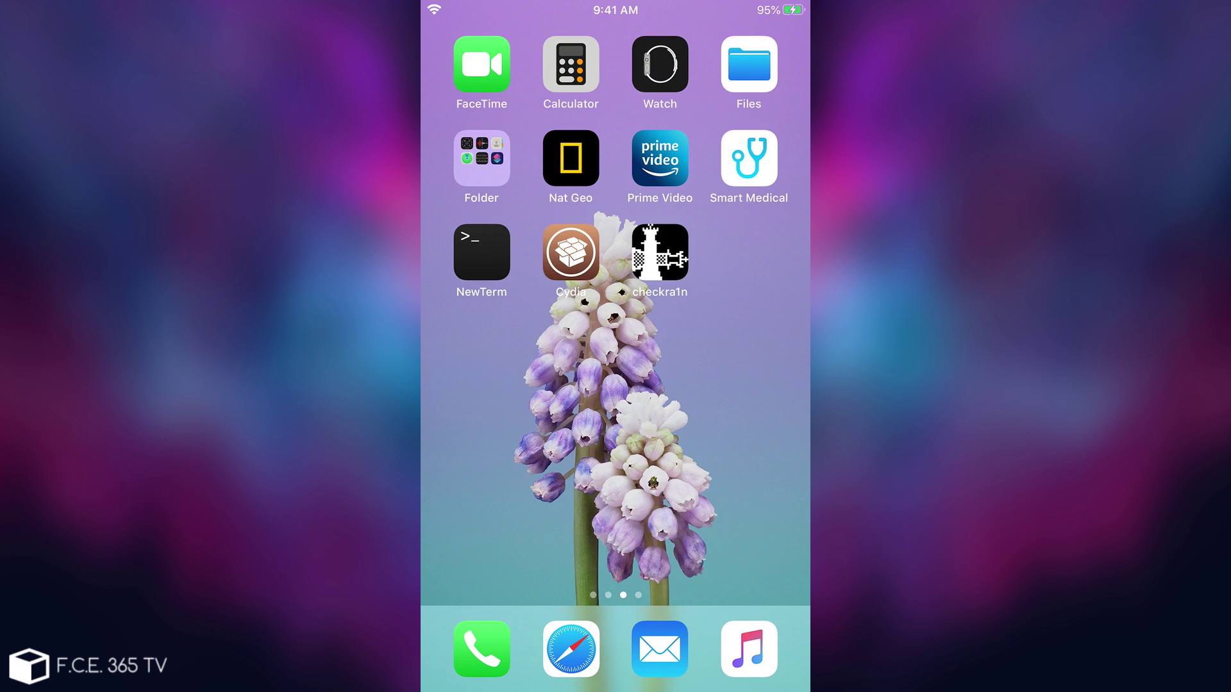
left_click_drag(487, 513, 756, 513)
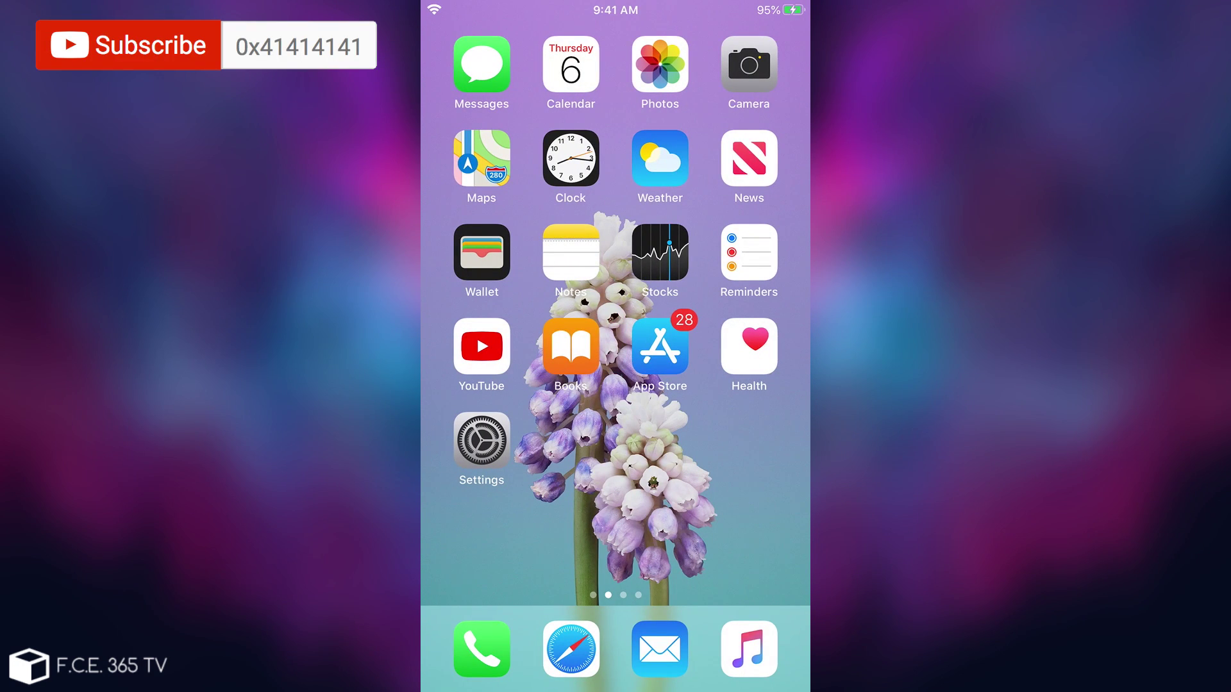